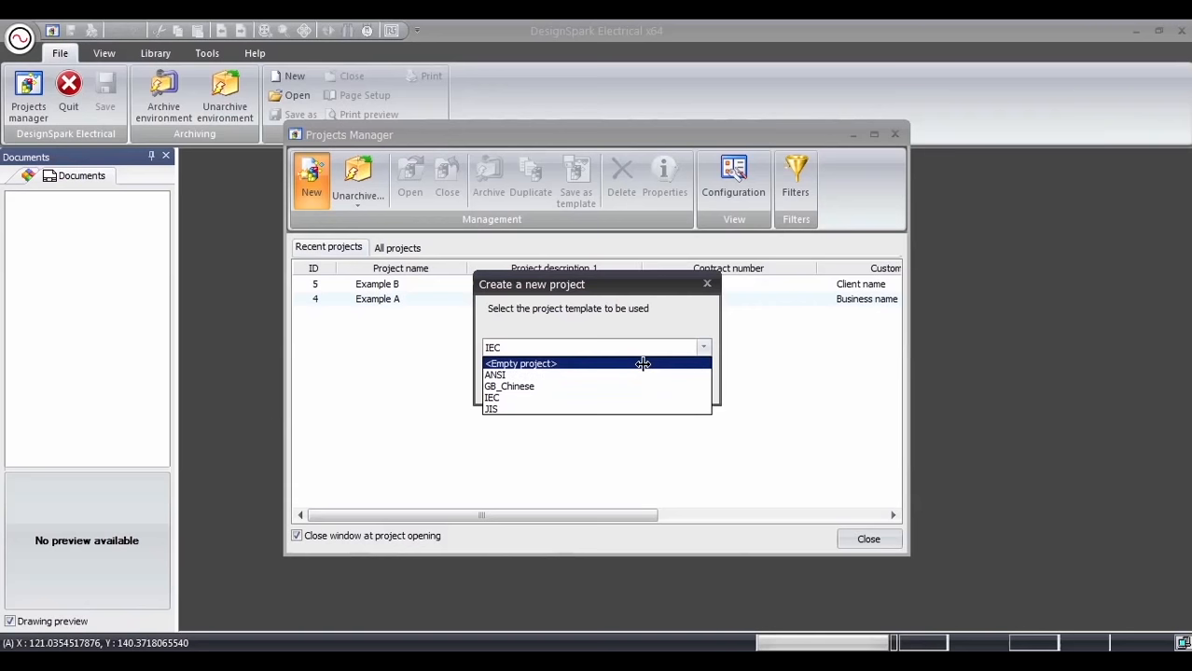
- Create a new project from the IEC template with English as the project language
left_click(631, 348)
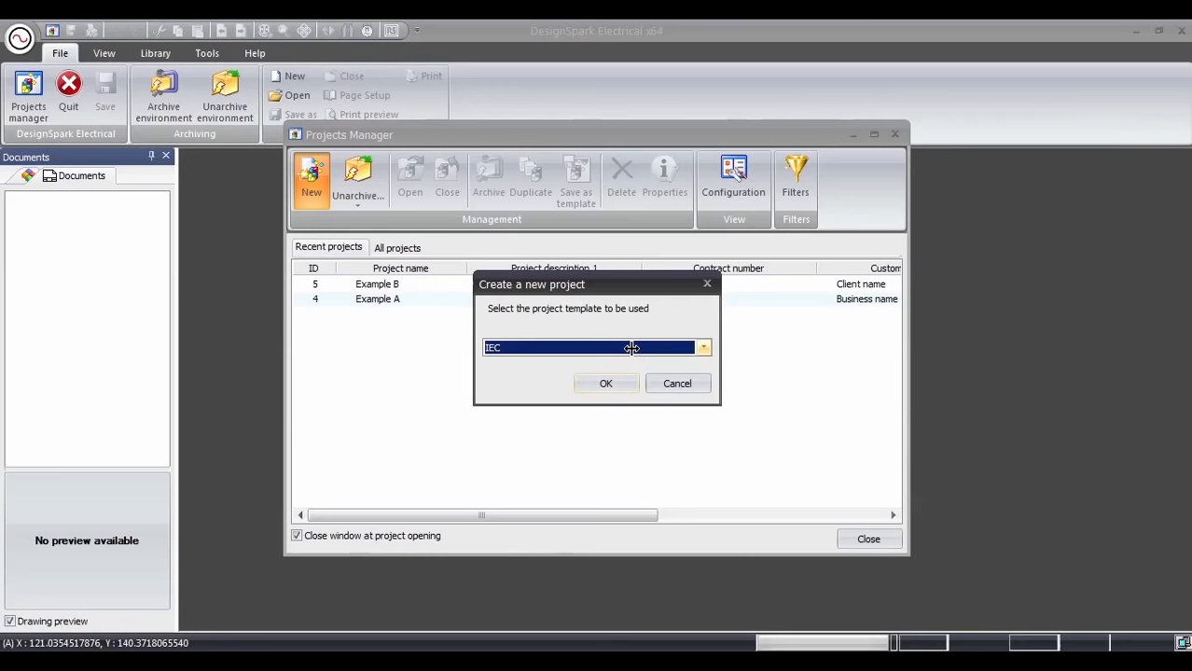
left_click(607, 383)
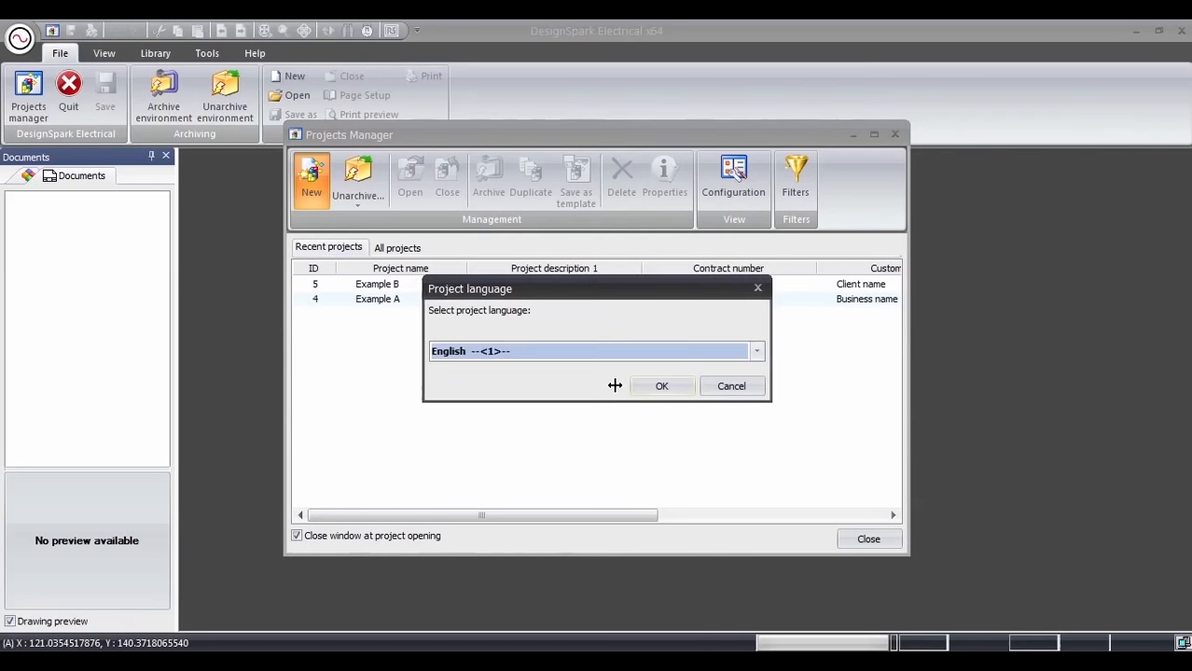
left_click(752, 350)
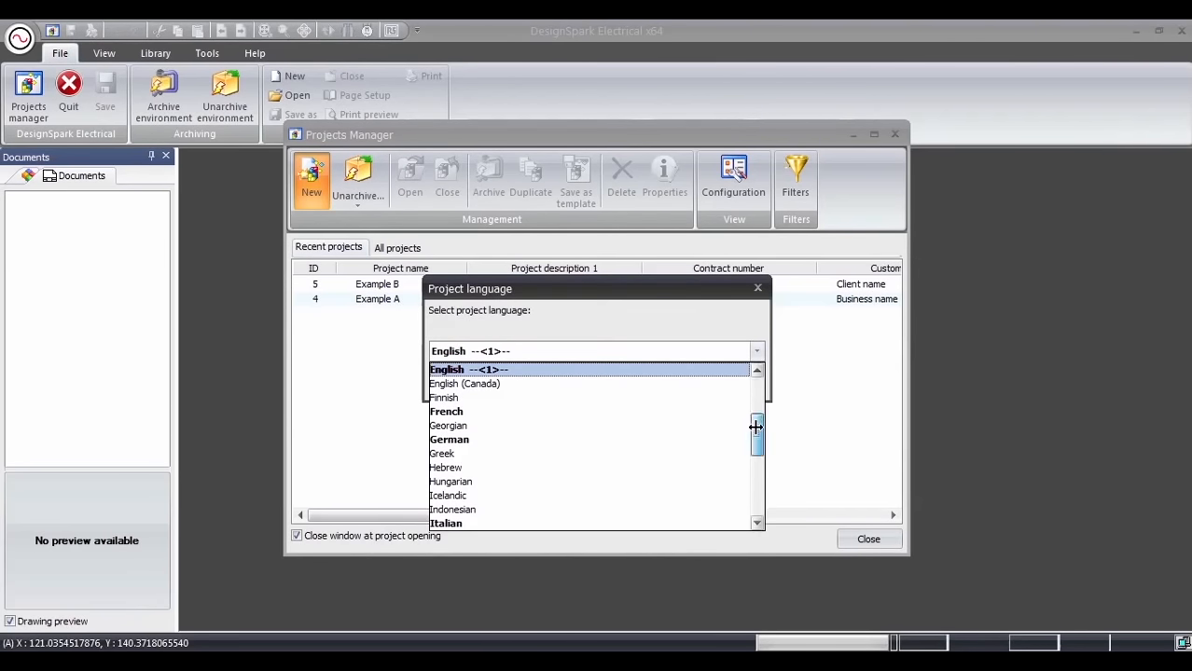
left_click_drag(755, 425, 754, 381)
left_click(633, 350)
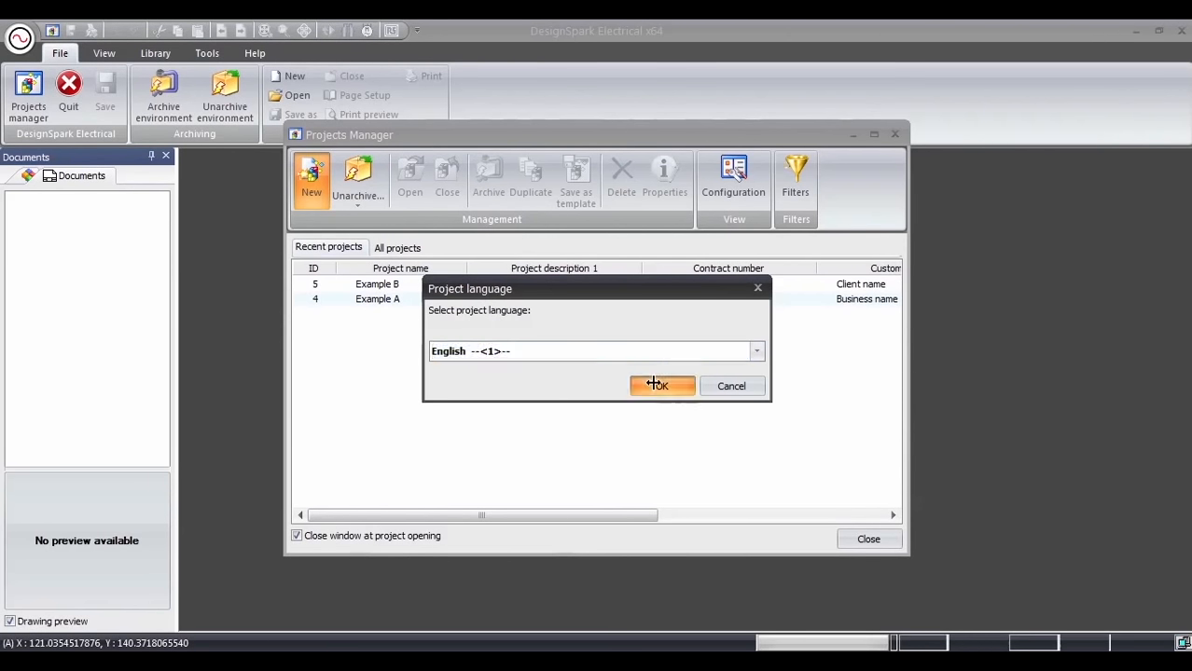
left_click(656, 385)
- Name the project Example C, enter the contract number and fill in the customer name with the placeholder "Customer name"
type("Example C")
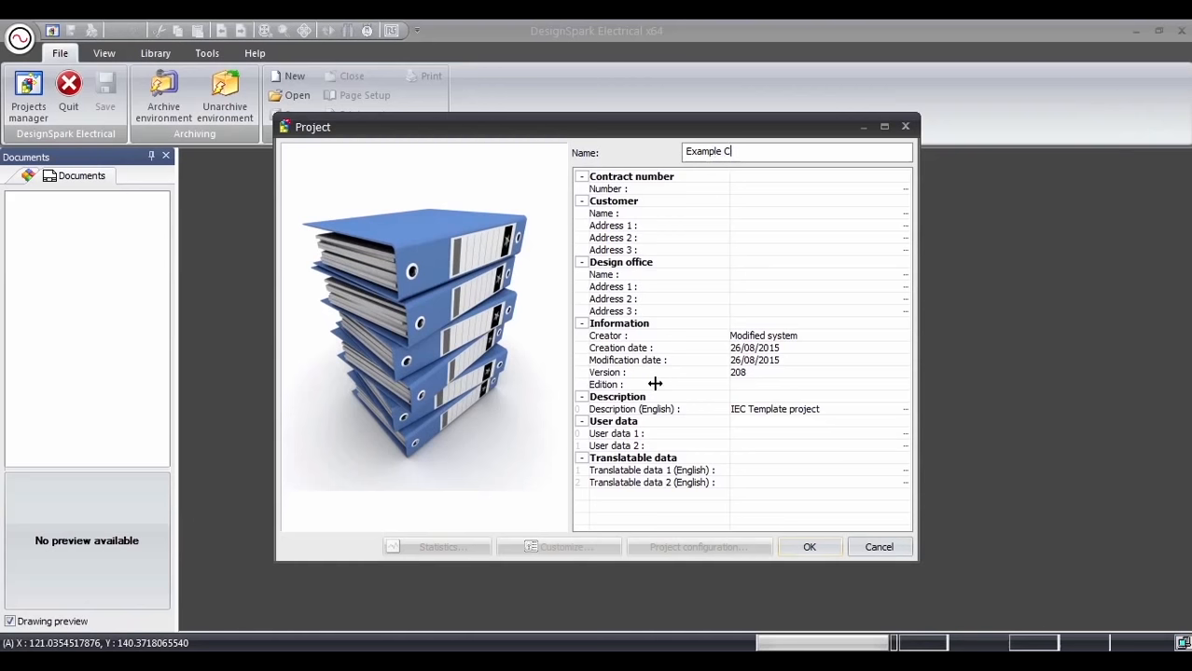
left_click(767, 191)
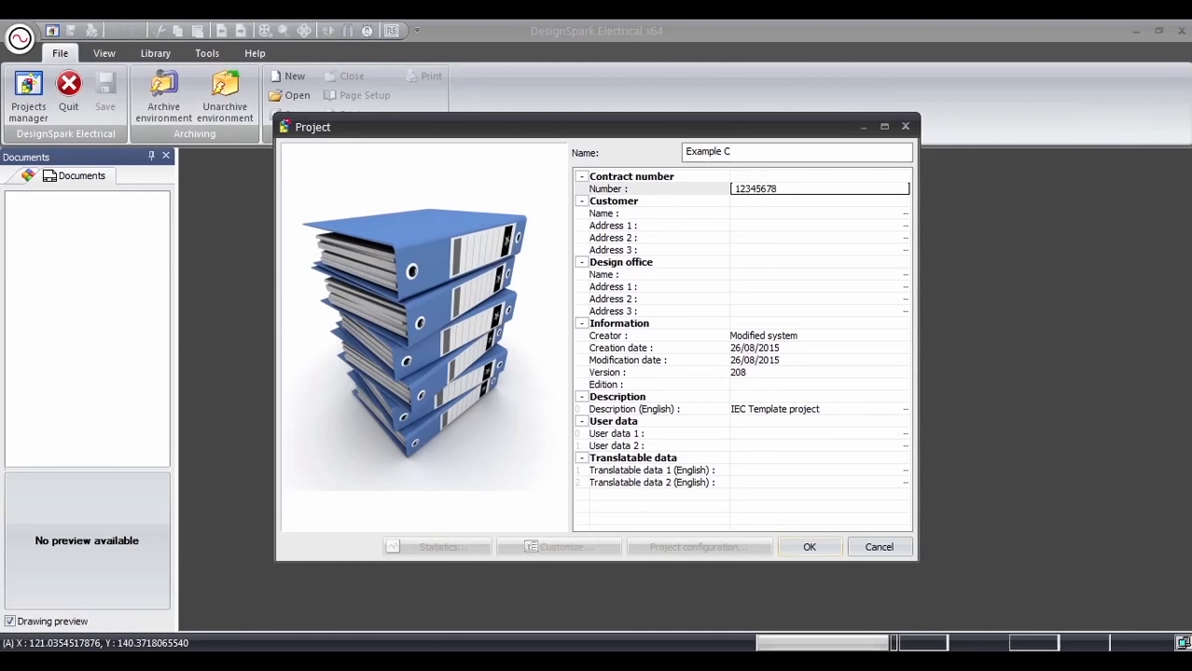
left_click(737, 213)
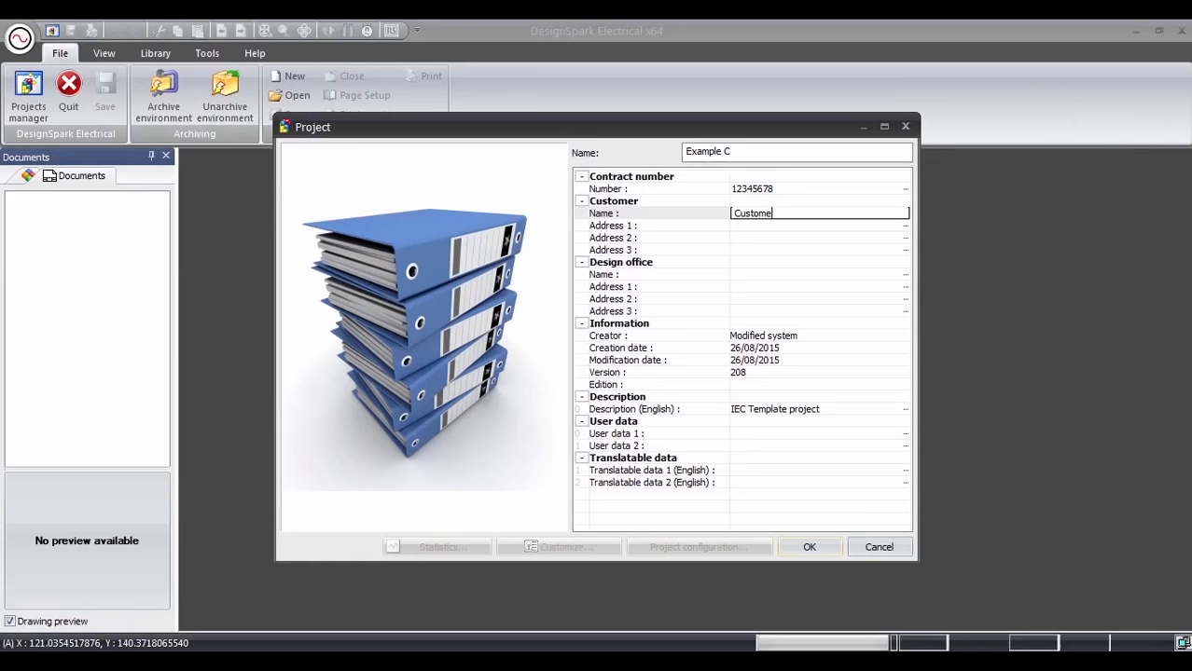
type("Customer name")
- Fill the customer address lines with Street, City and Country, set the design office name to RS Oxford, and confirm the project
left_click(740, 224)
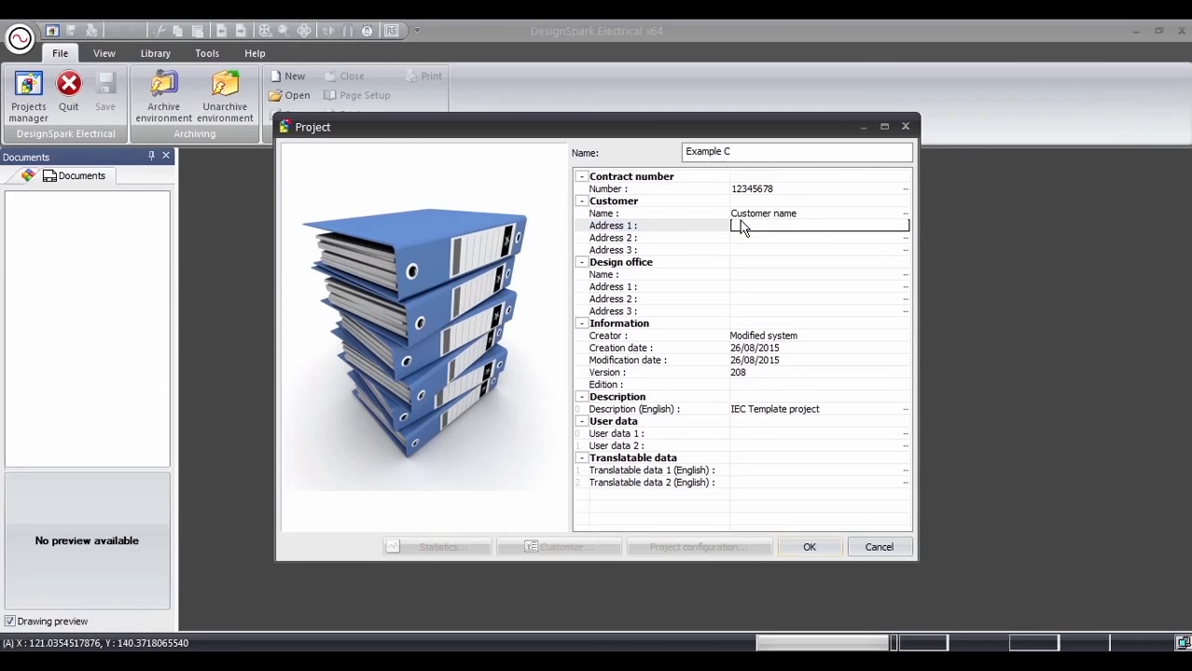
left_click(746, 239)
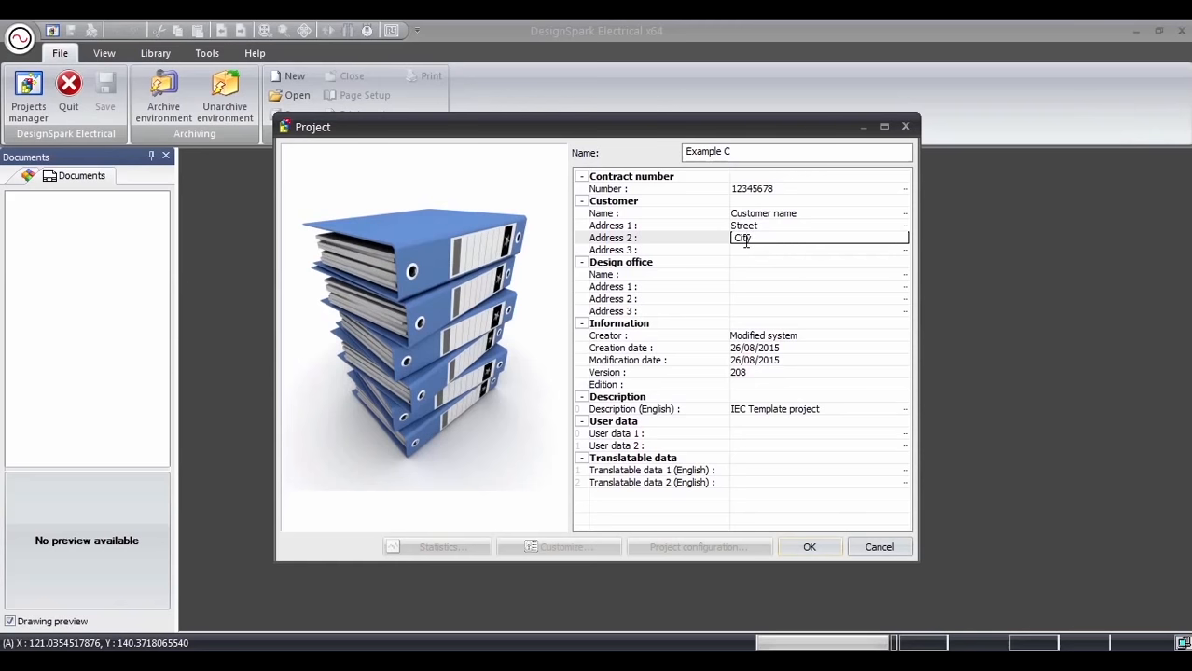
left_click(761, 248)
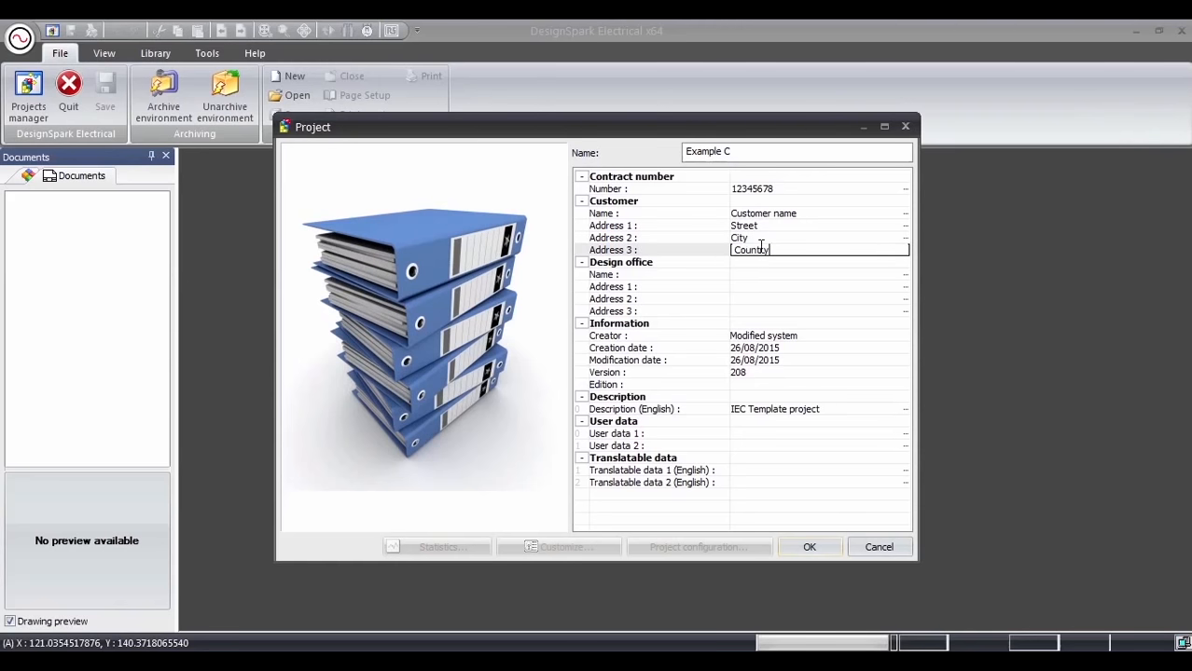
left_click(756, 276)
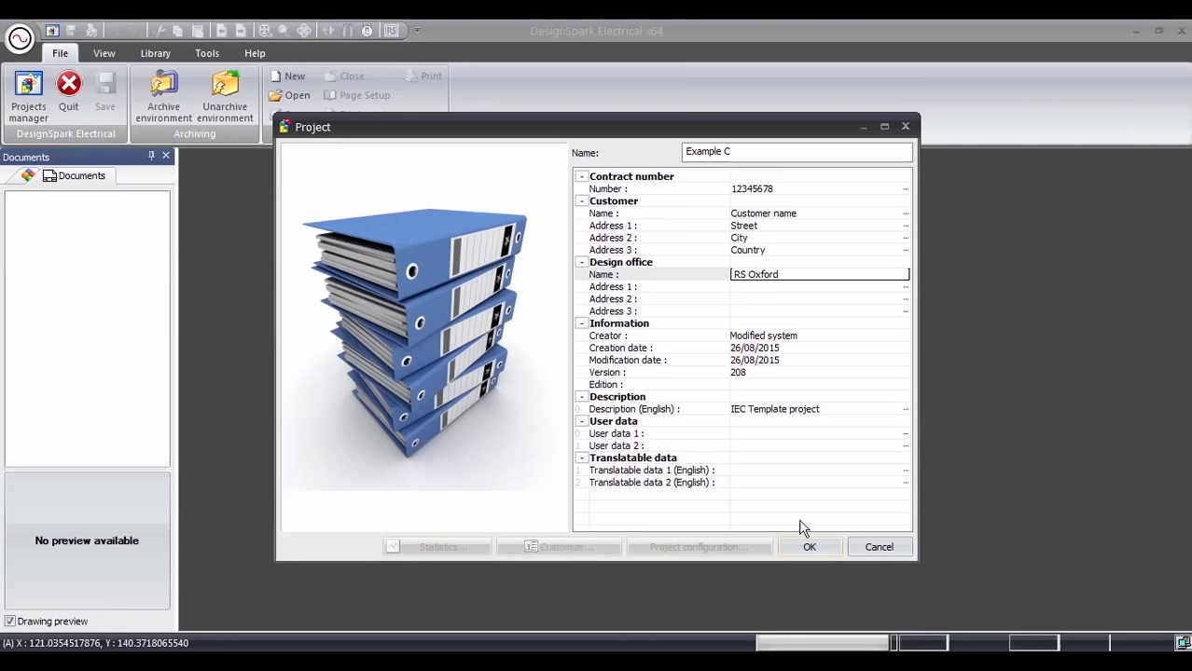
left_click(806, 548)
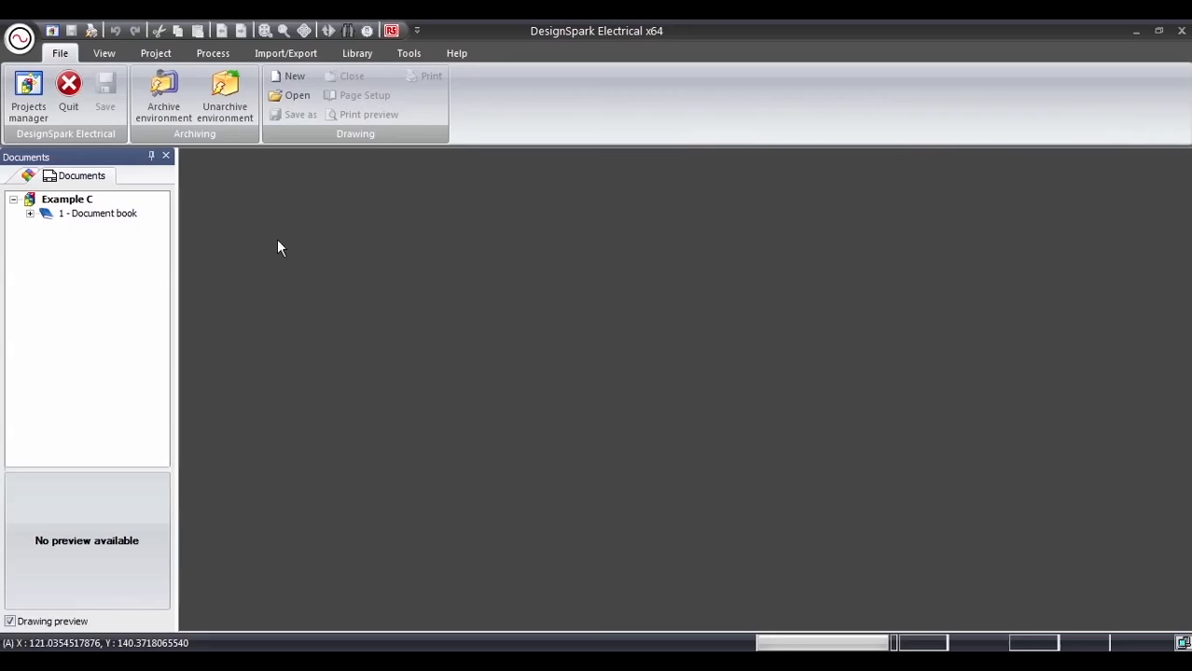
- Expand the document book and look through the cover page, drawing list, wiring line diagram and electrical scheme
left_click(30, 212)
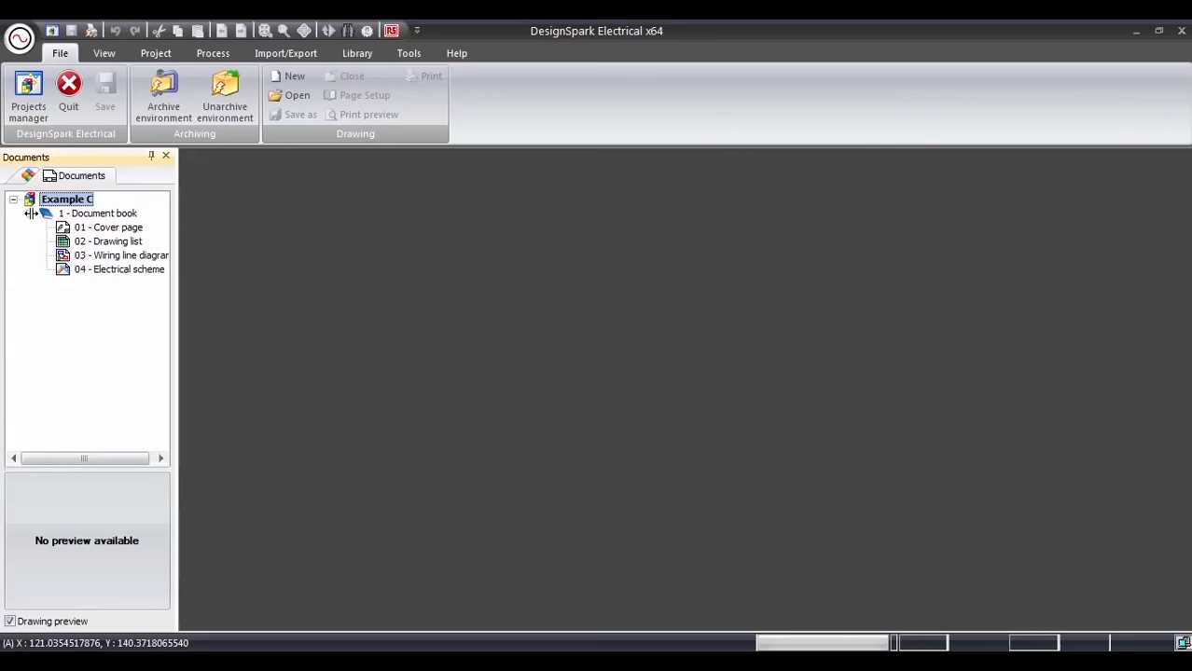
double_click(99, 228)
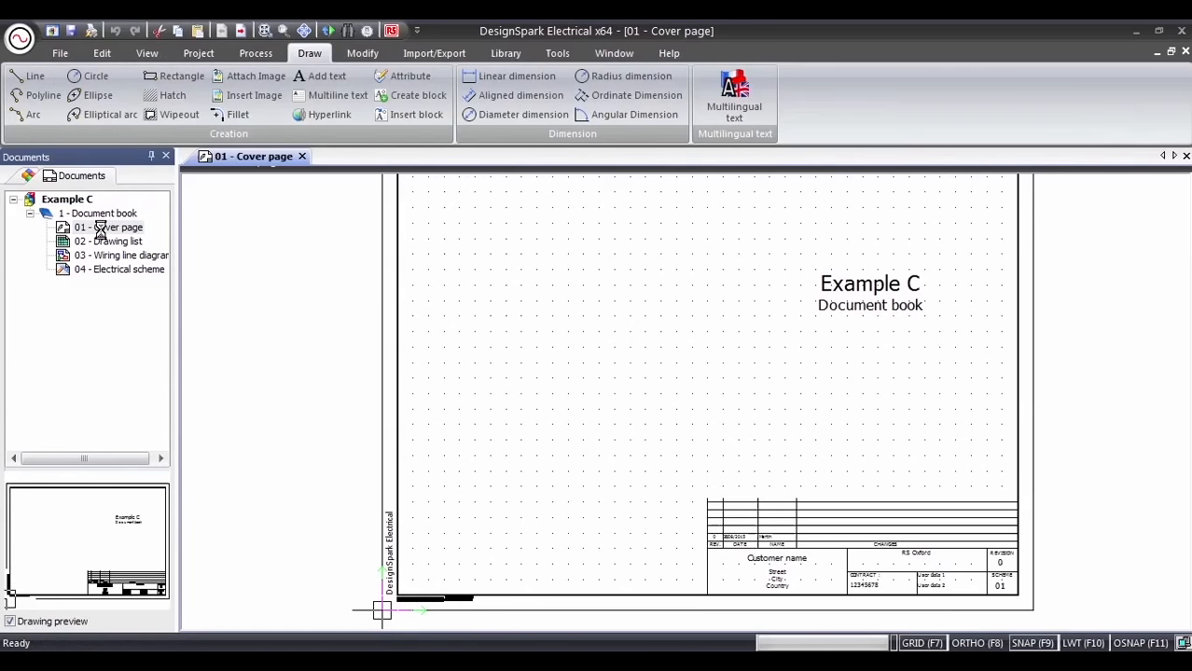
double_click(108, 243)
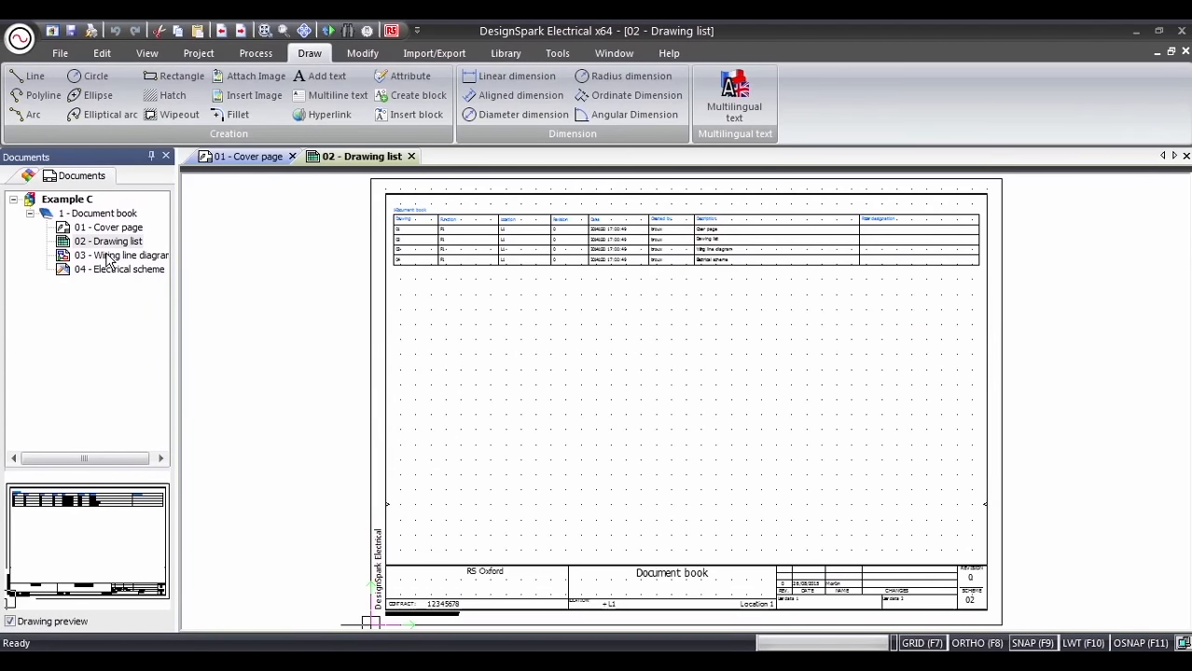
double_click(108, 257)
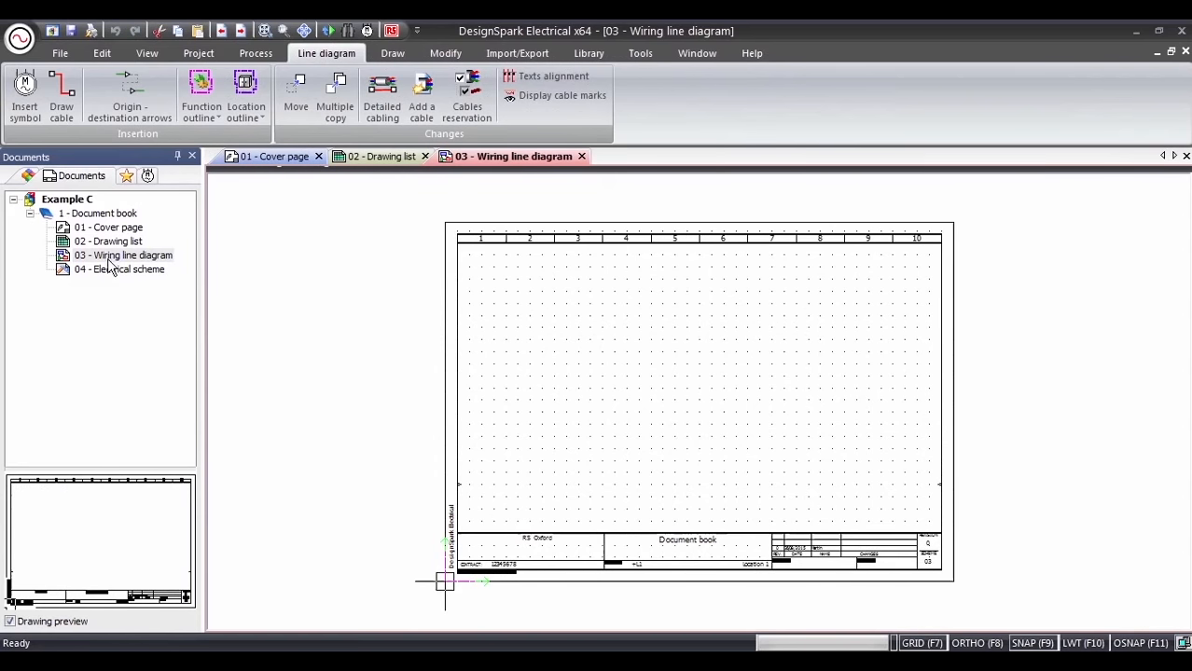
double_click(111, 269)
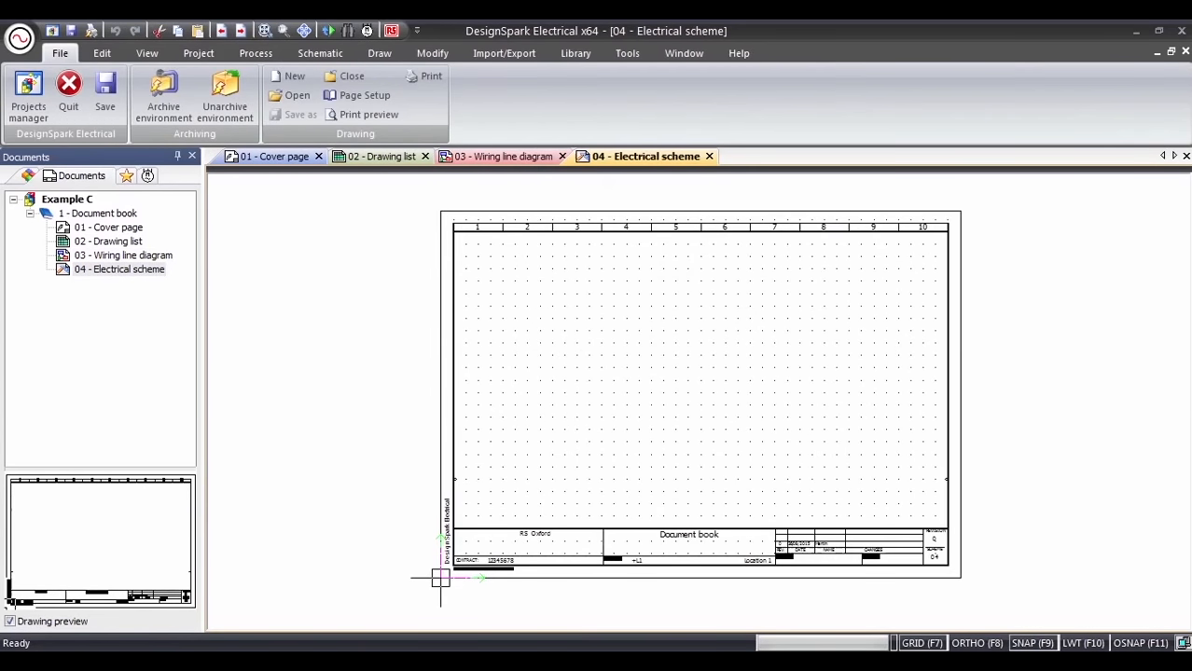
- Add a new scheme drawing to the document book
right_click(98, 215)
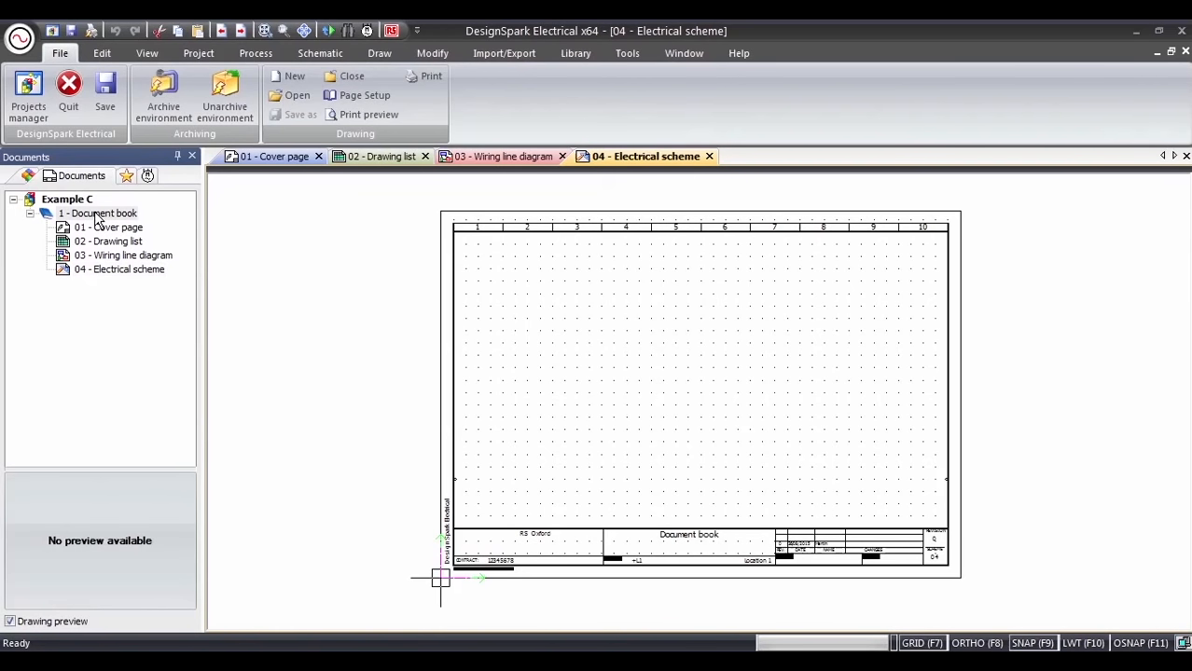
mouse_move(149, 226)
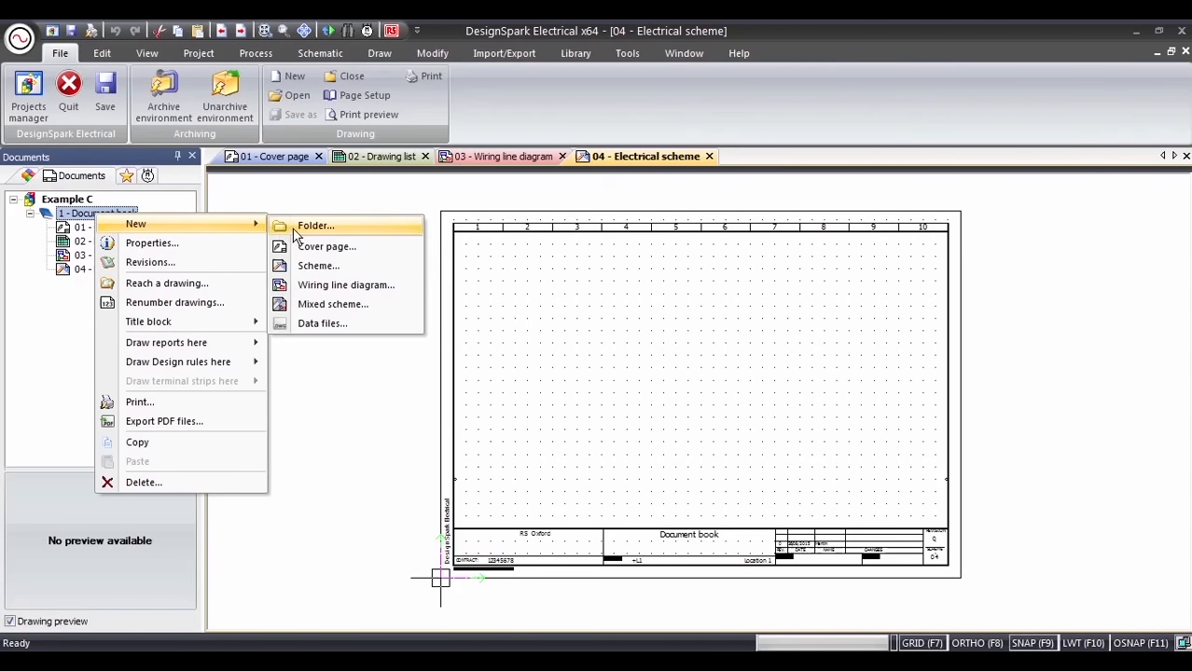
left_click(319, 268)
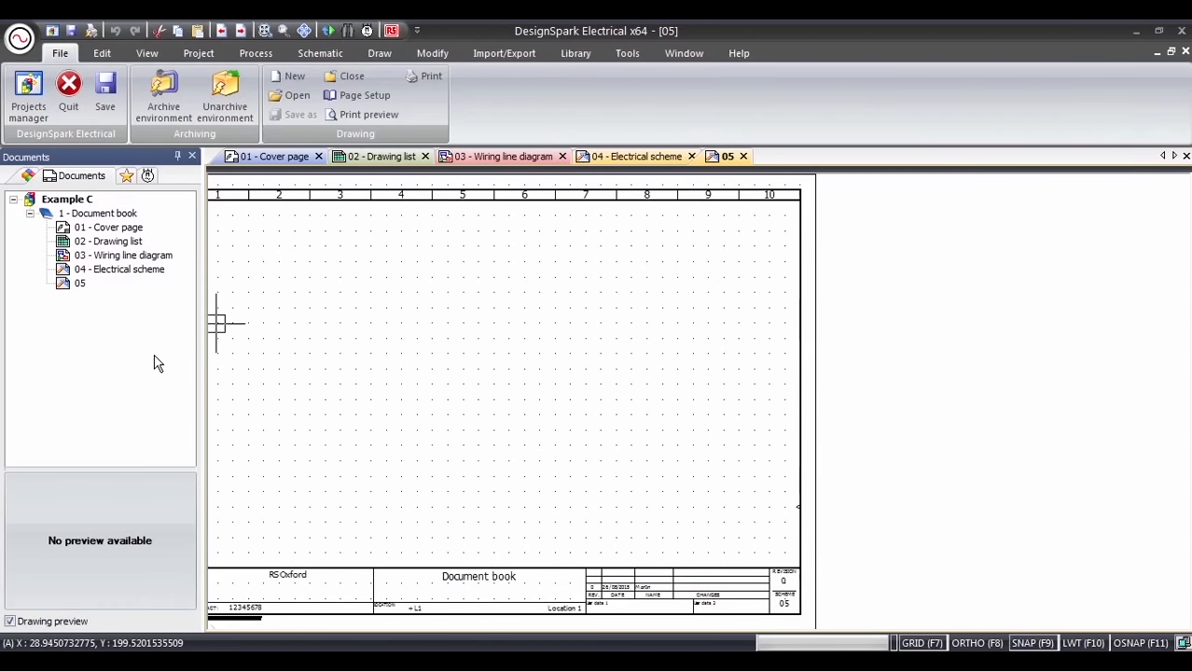
- Open the cover page and examine the customer, contract and design office details in its title block
double_click(111, 230)
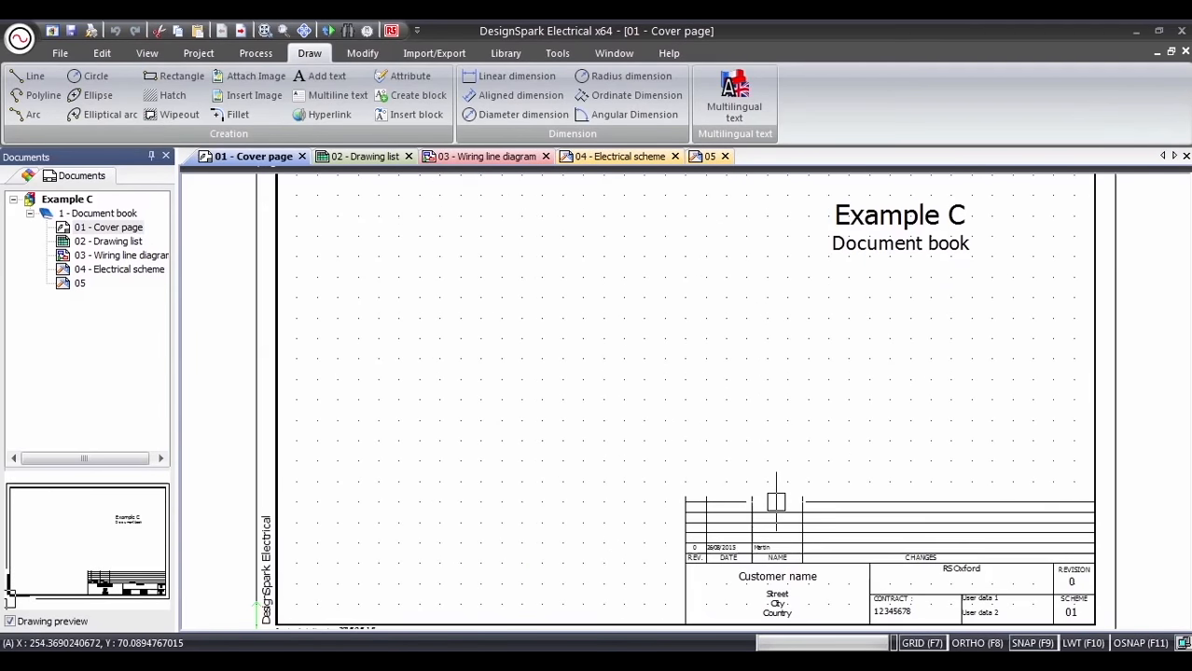
scroll(723, 459, "up", 1)
middle_click_drag(776, 502, 698, 440)
scroll(698, 441, "up", 1)
scroll(697, 441, "up", 1)
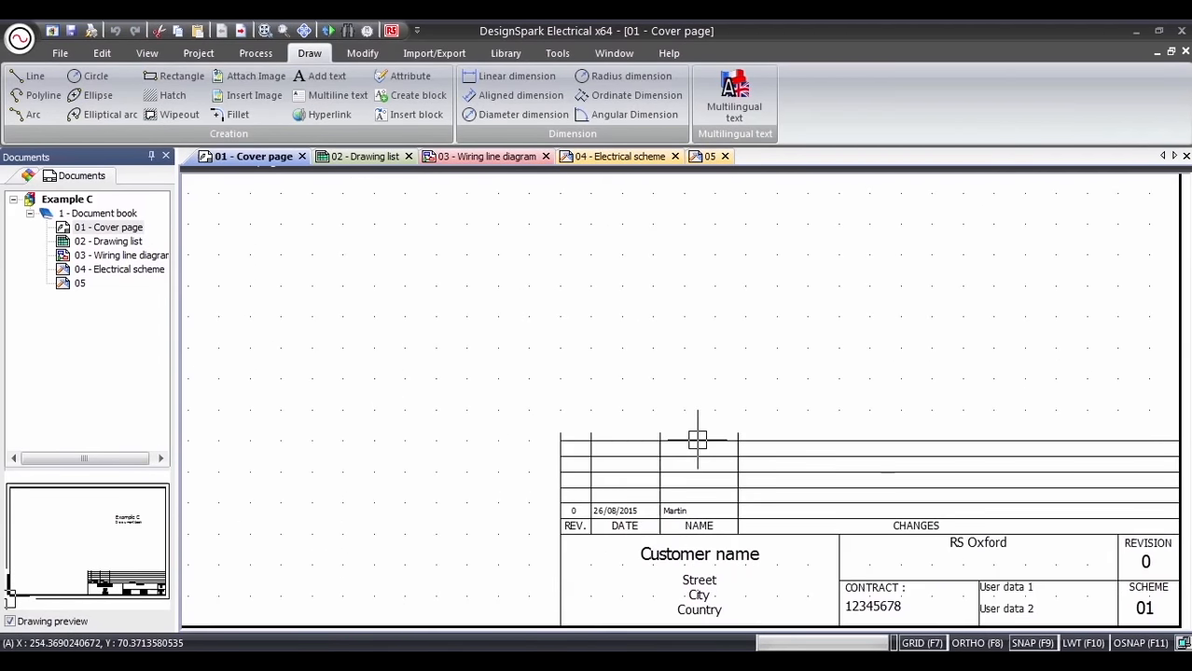
scroll(697, 440, "down", 2)
middle_click_drag(452, 391, 522, 439)
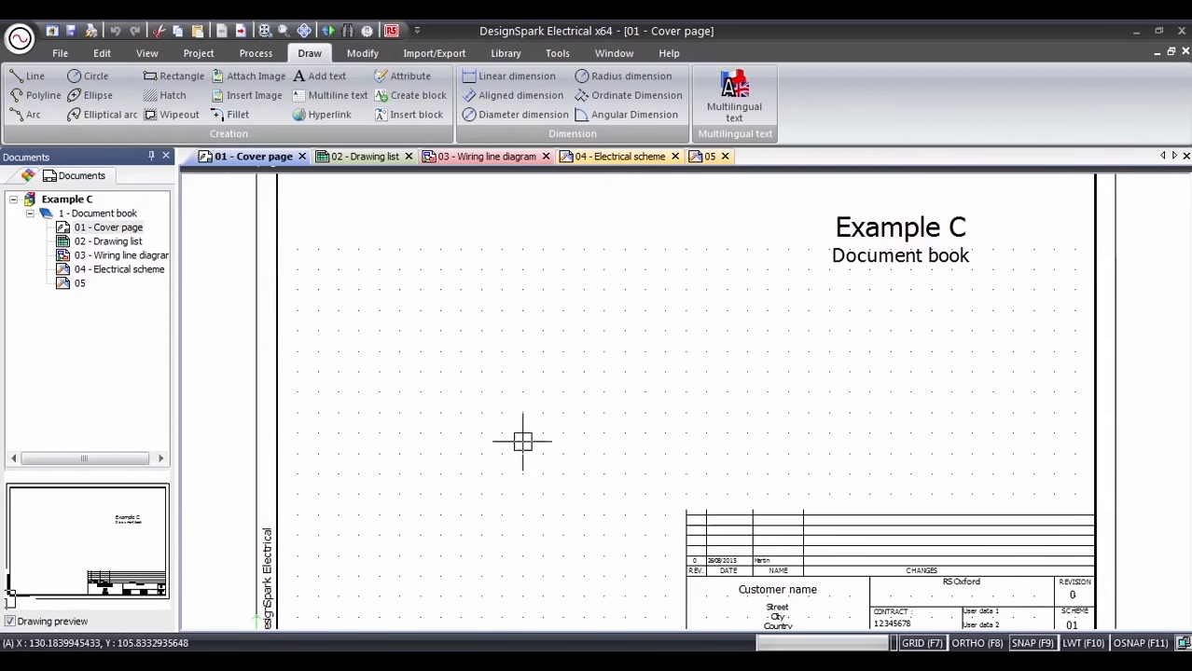
- Open the drawing list and update its report drawings to include the added scheme
left_click(115, 244)
double_click(112, 243)
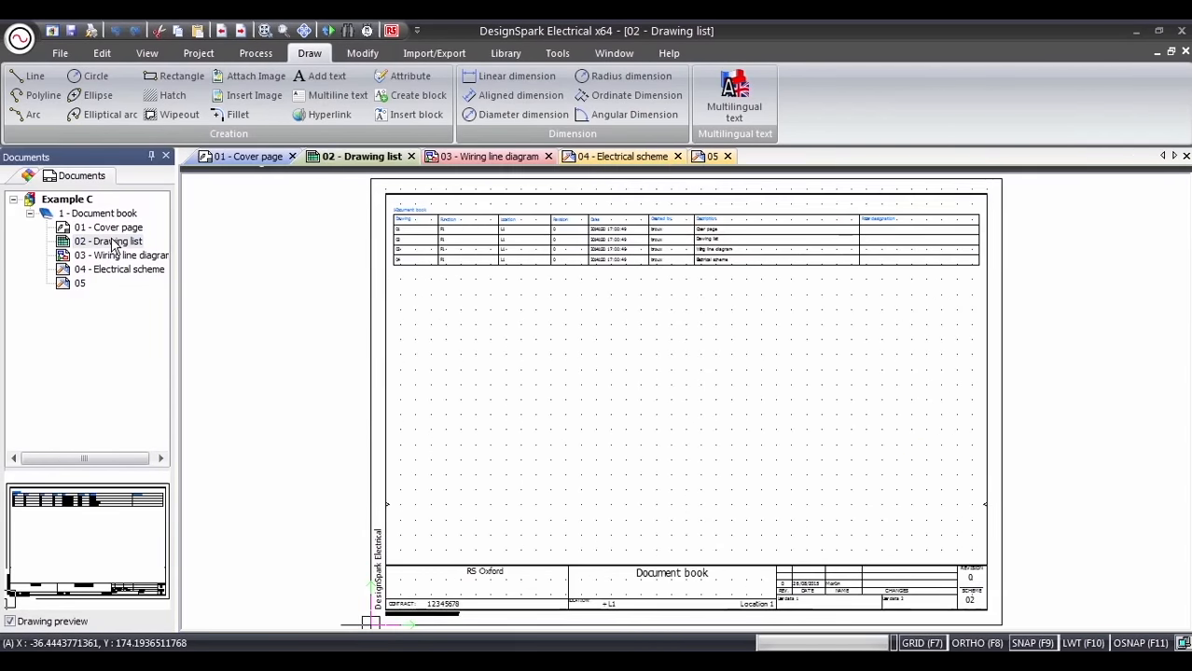
right_click(112, 244)
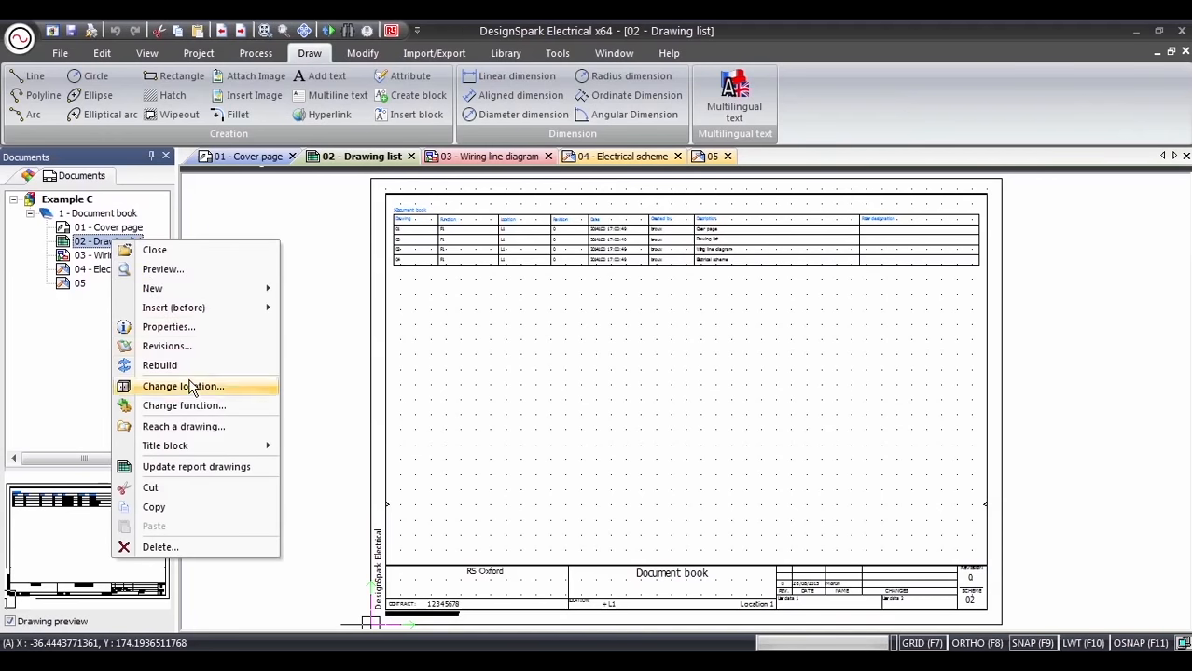
left_click(200, 467)
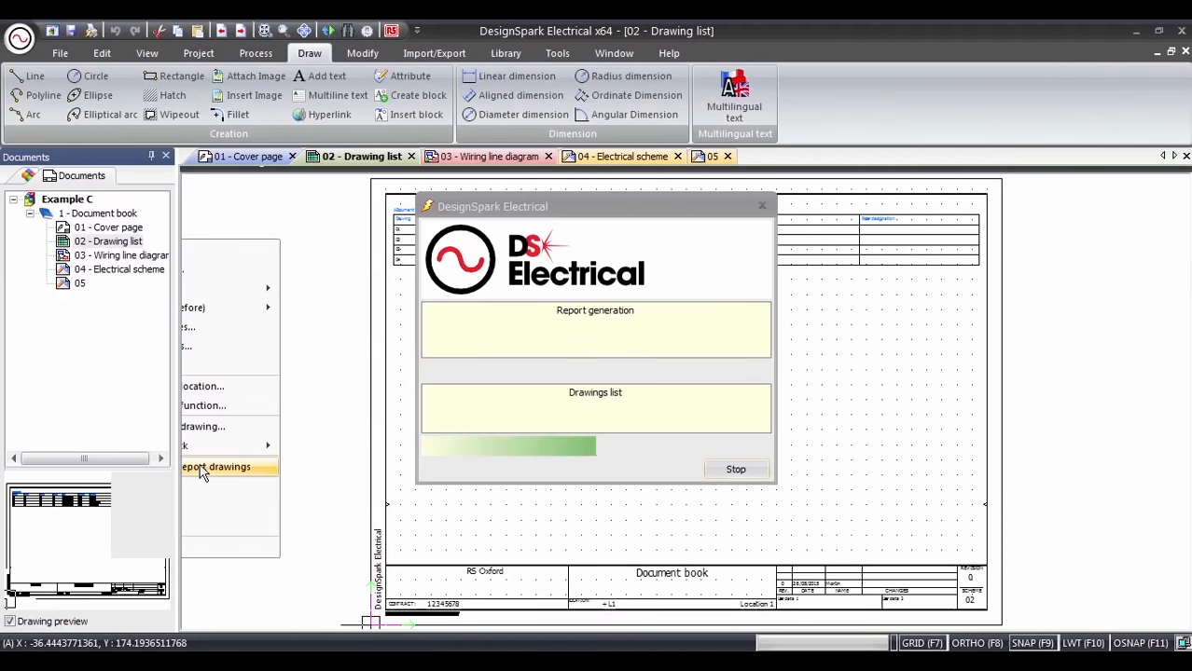
scroll(363, 218, "up", 3)
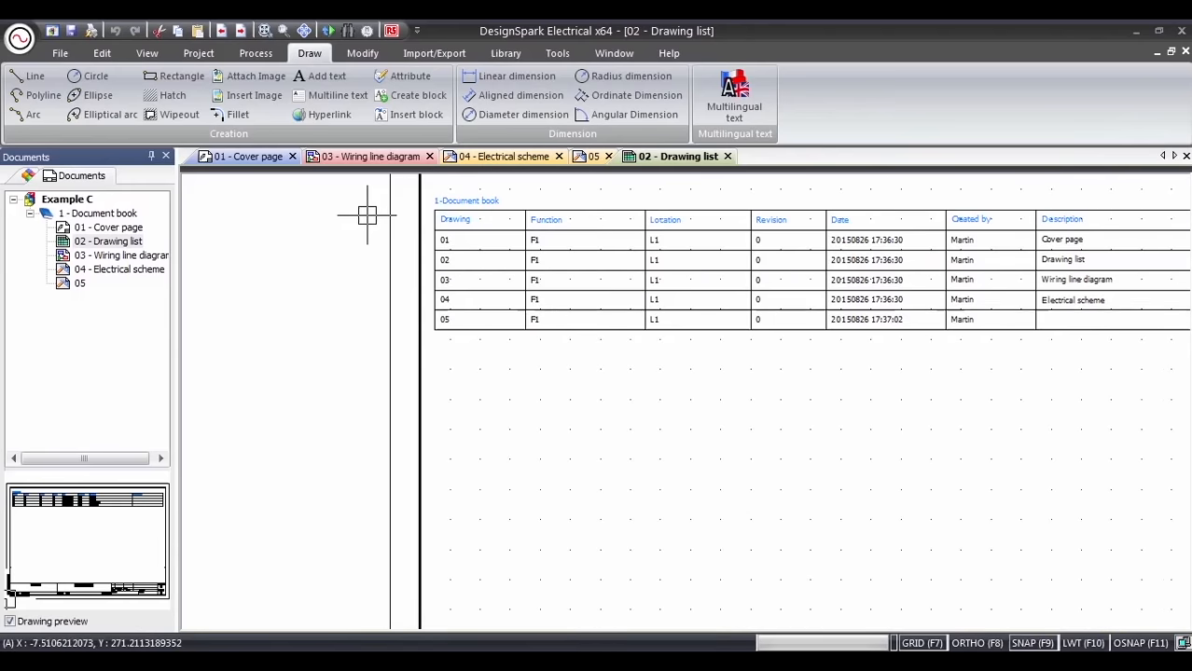
- Insert the first Relay symbol from the contactor relays class into column 3 of the wiring line diagram, keeping the default properties
double_click(131, 256)
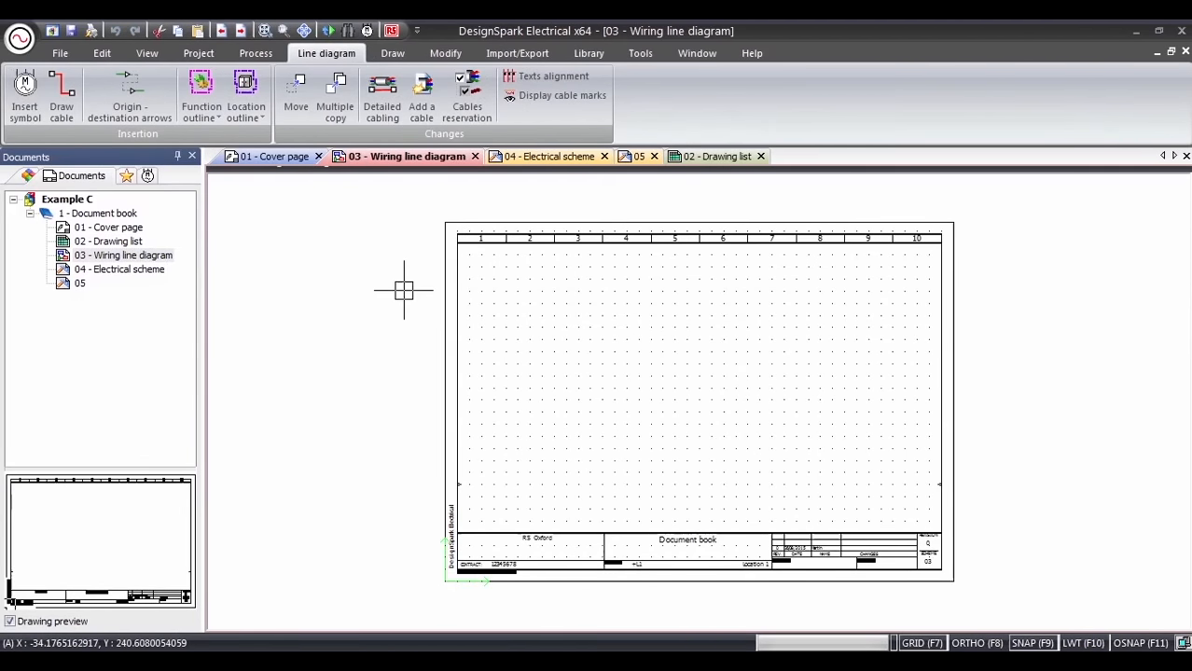
scroll(402, 290, "up", 3)
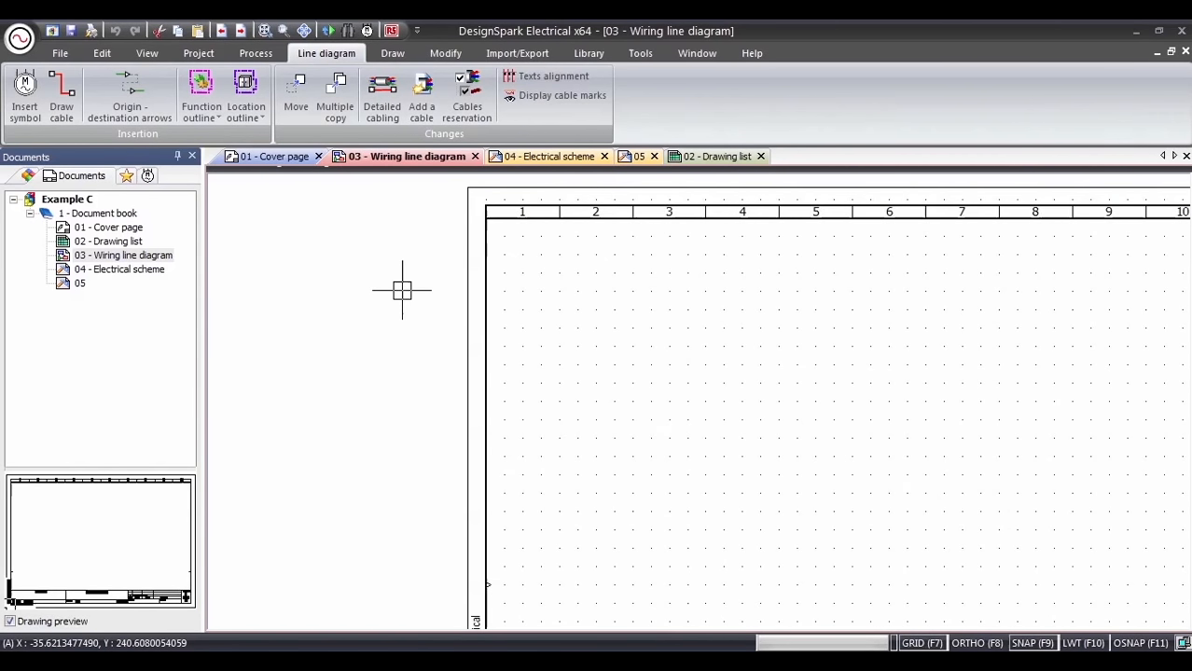
left_click(32, 108)
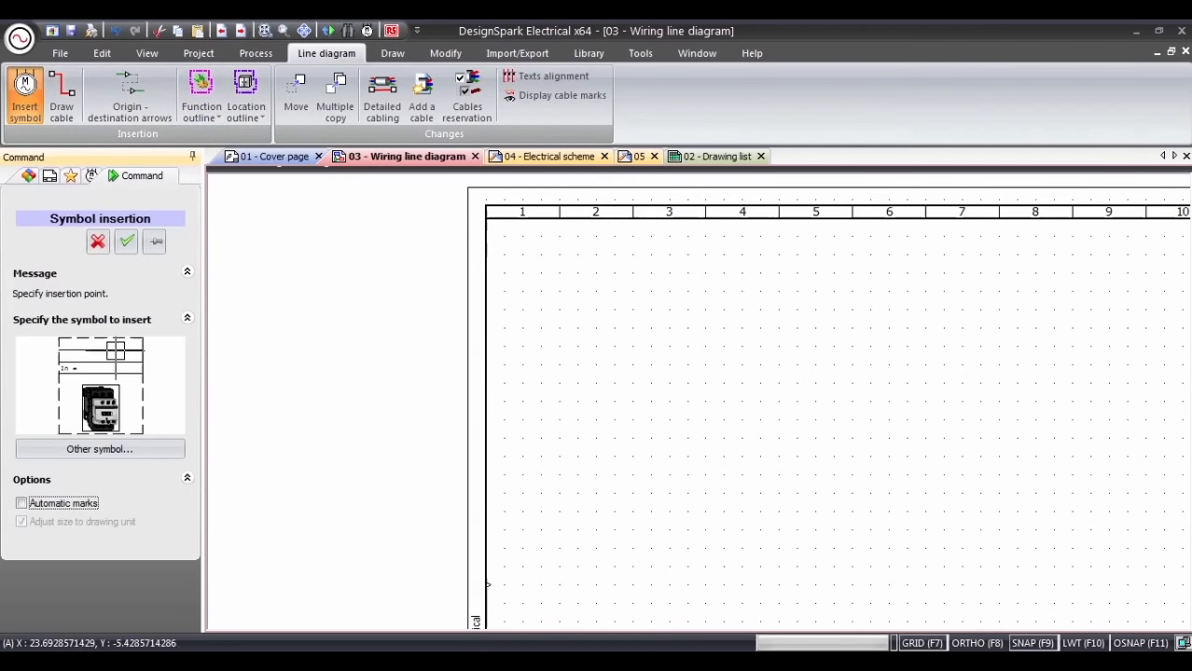
left_click(96, 450)
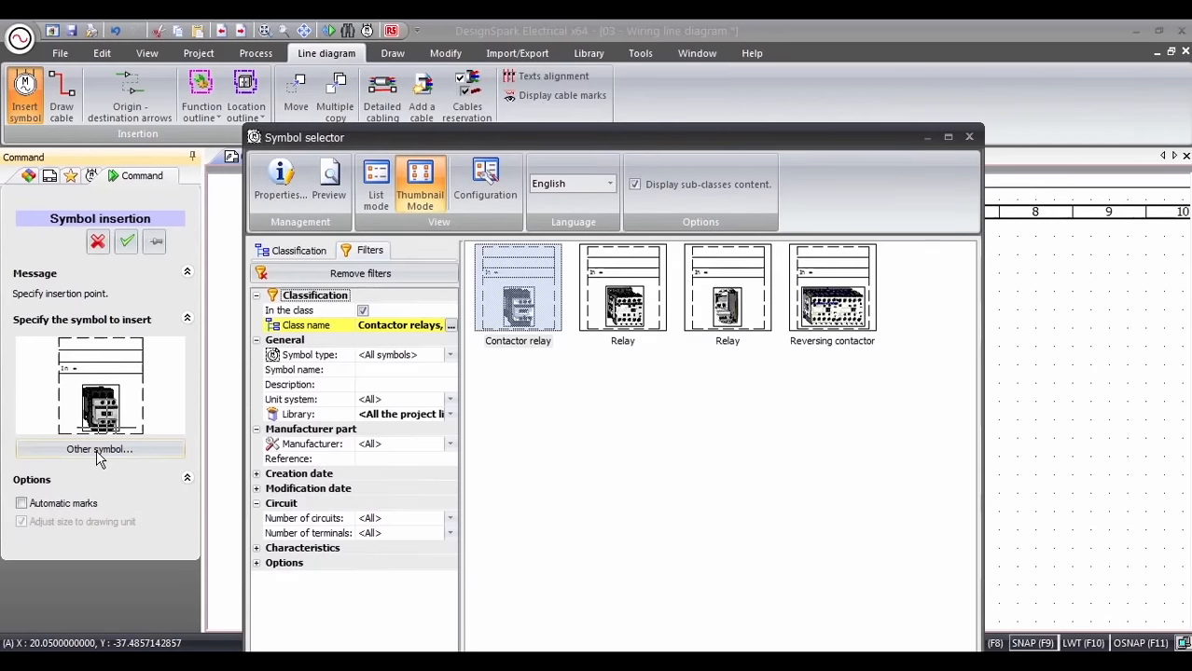
double_click(649, 319)
left_click(670, 492)
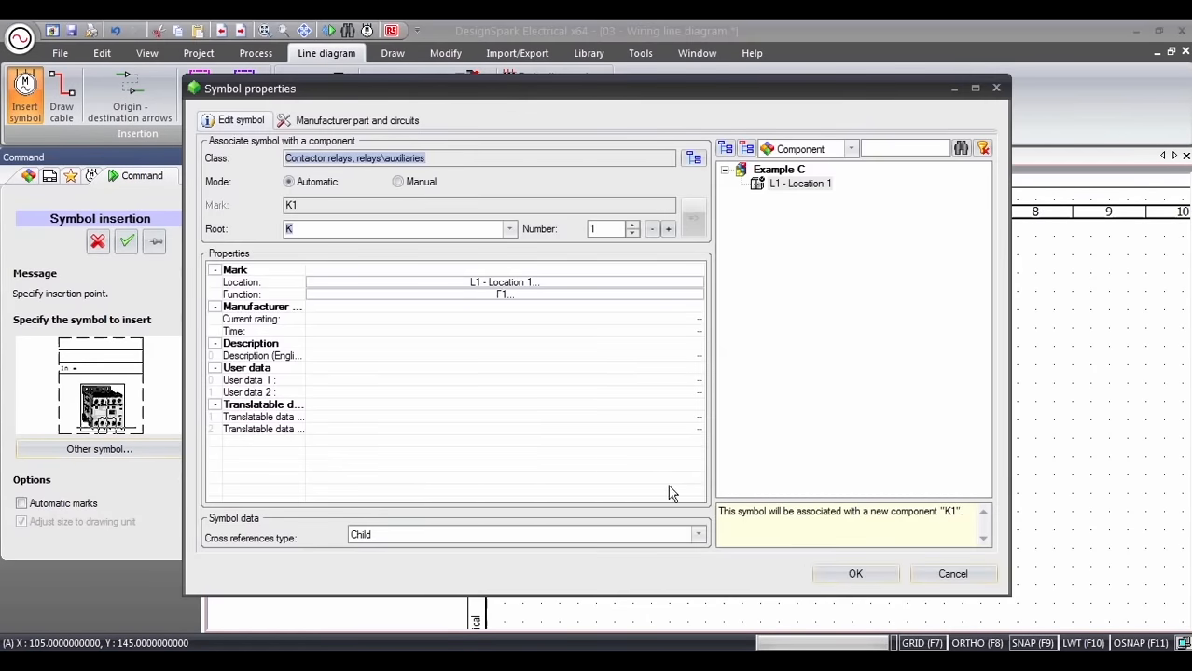
left_click(851, 574)
- Insert the Fuse disconnector symbol from the Fuses, Disconnectors class above the relay in column 3, keeping the default properties
left_click(25, 94)
left_click(97, 452)
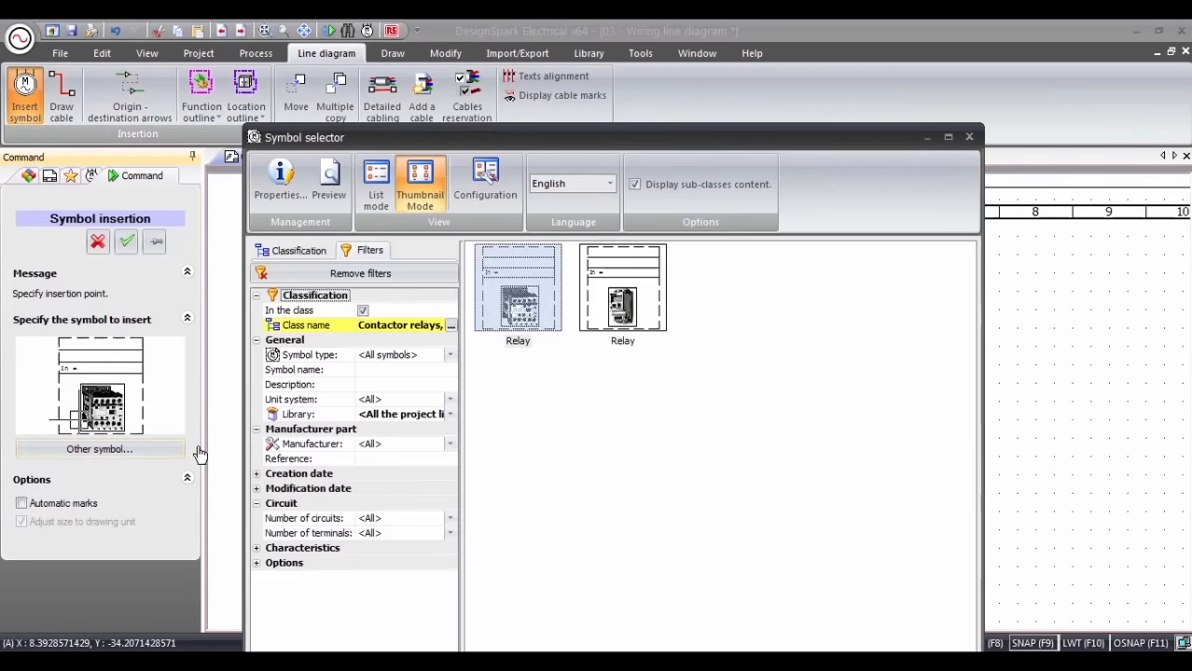
left_click(297, 250)
left_click(313, 429)
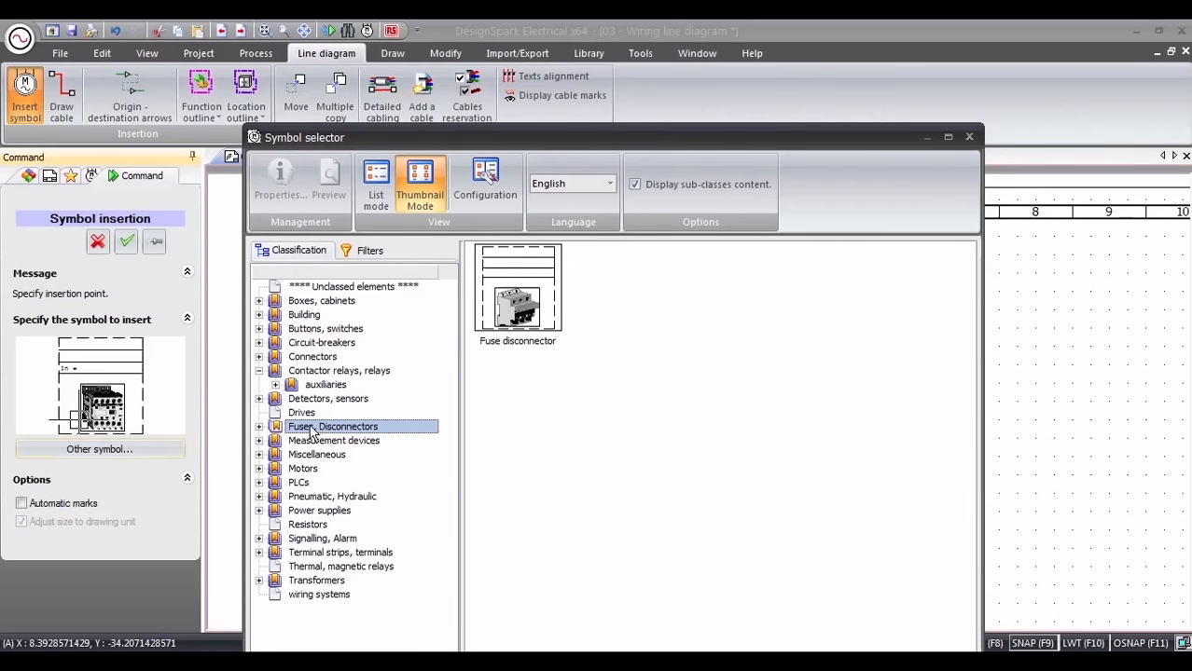
double_click(512, 327)
left_click(660, 268)
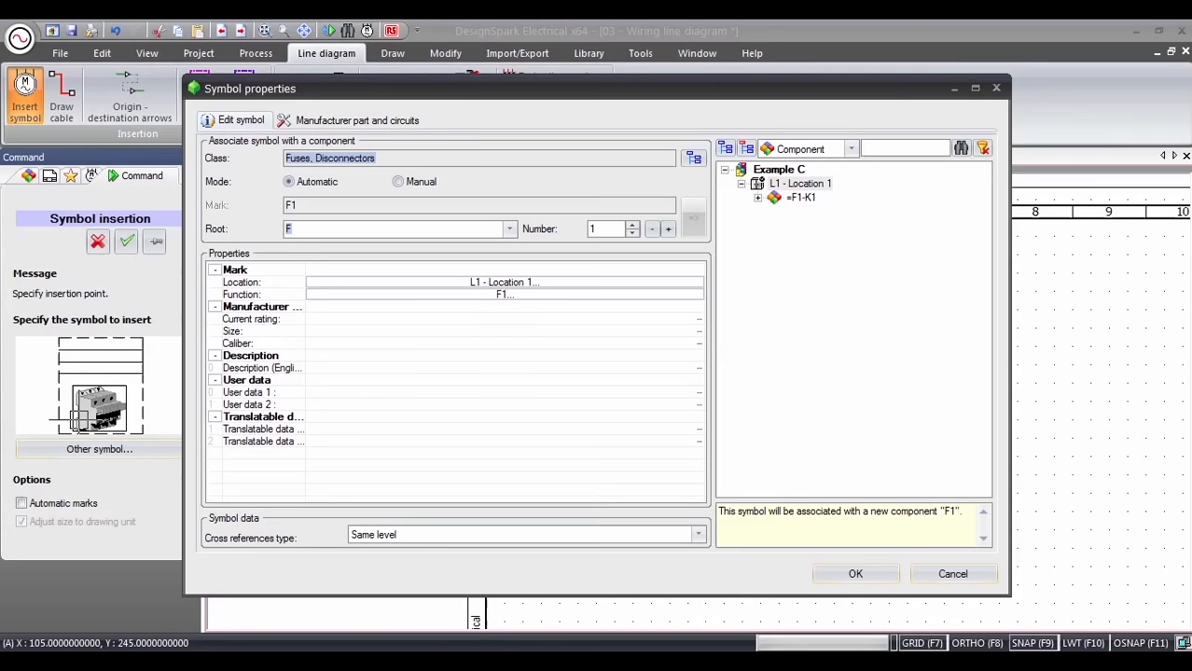
left_click(852, 573)
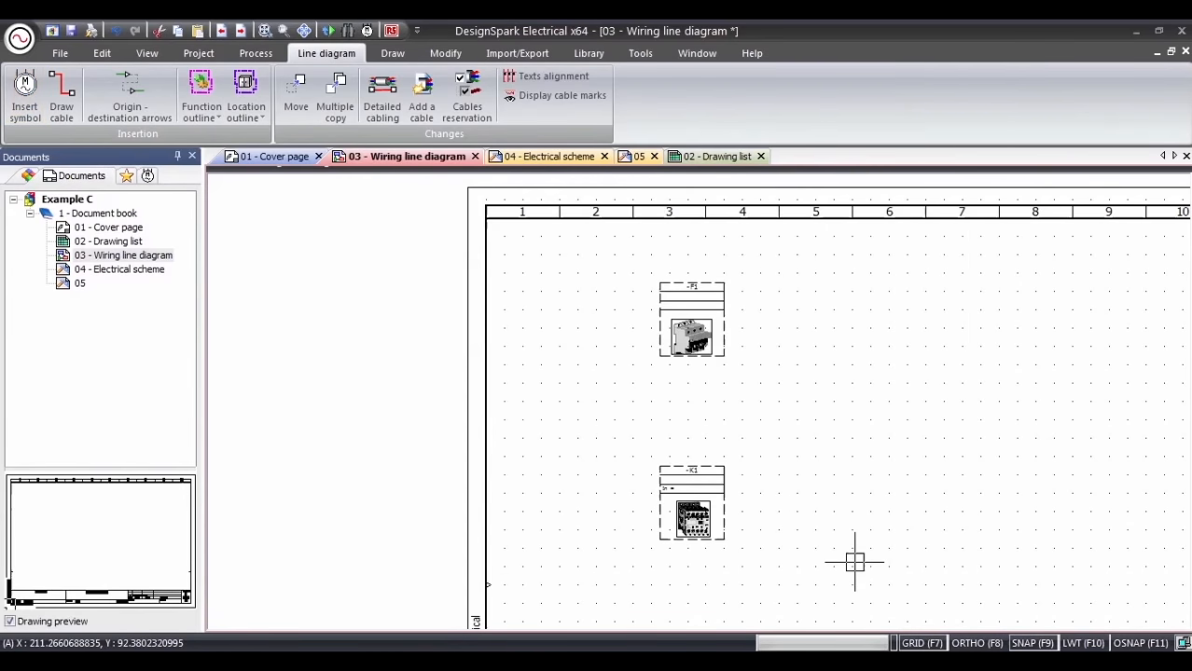
- Draw a cable from the underside of the fuse disconnector F1 straight down to the relay K1
left_click(66, 98)
left_click(697, 356)
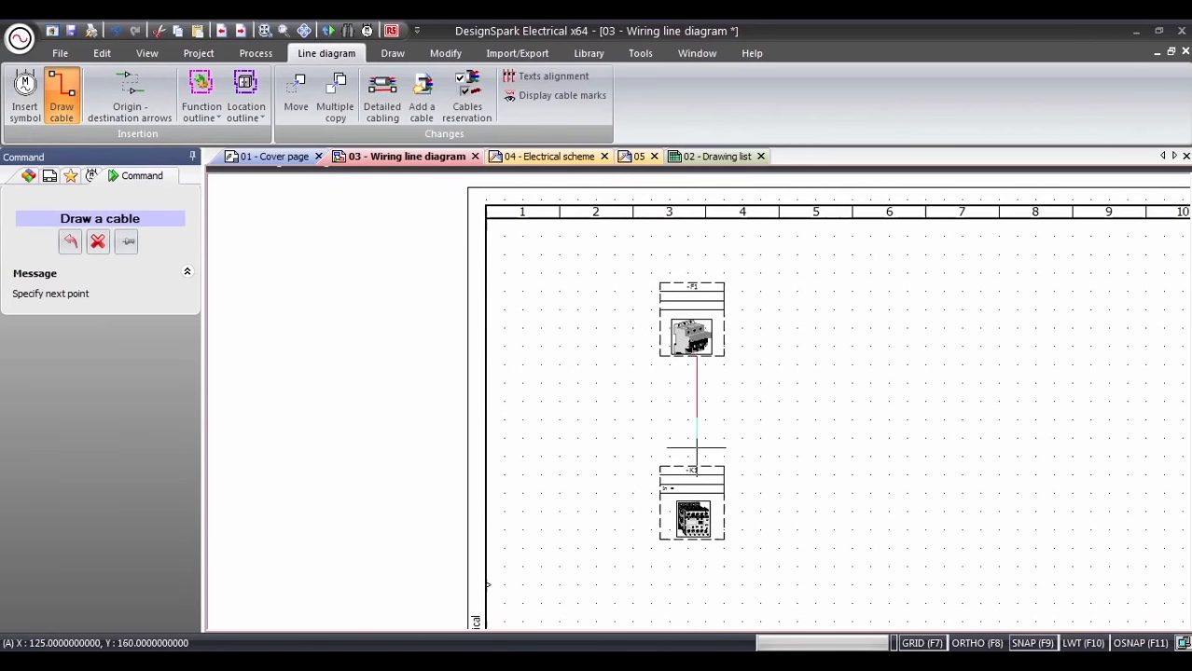
left_click(696, 466)
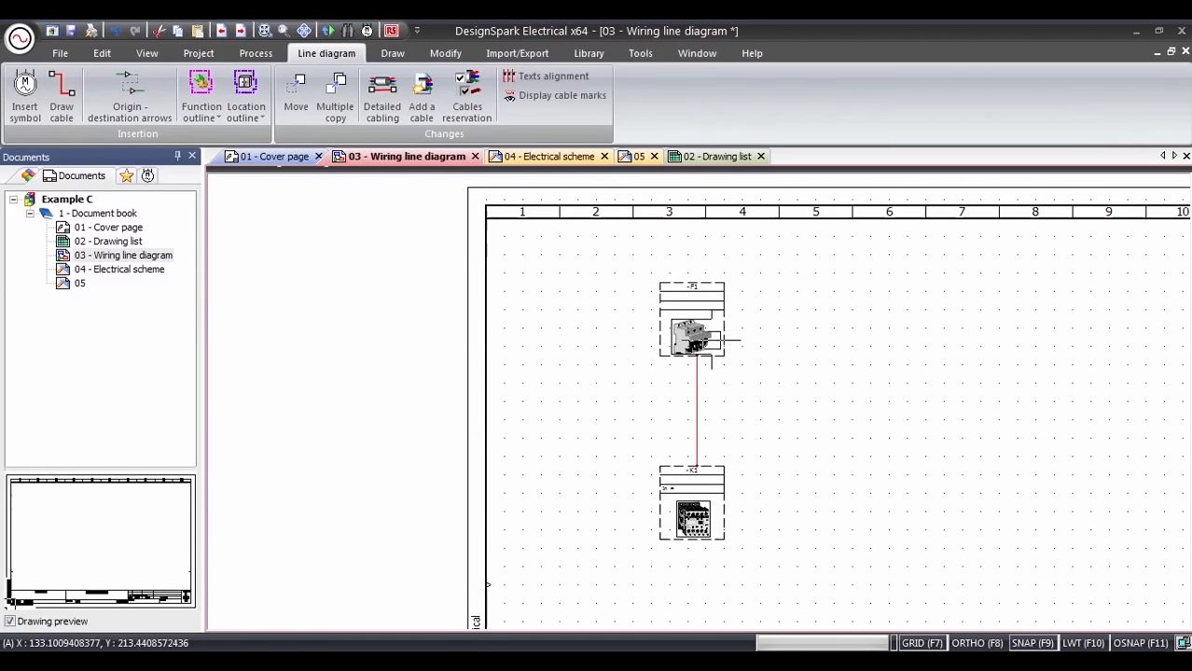
- Assign the Schneider Electric manufacturer part DF83V to the fuse disconnector F1, filtering the parts to 3 circuits
right_click(707, 342)
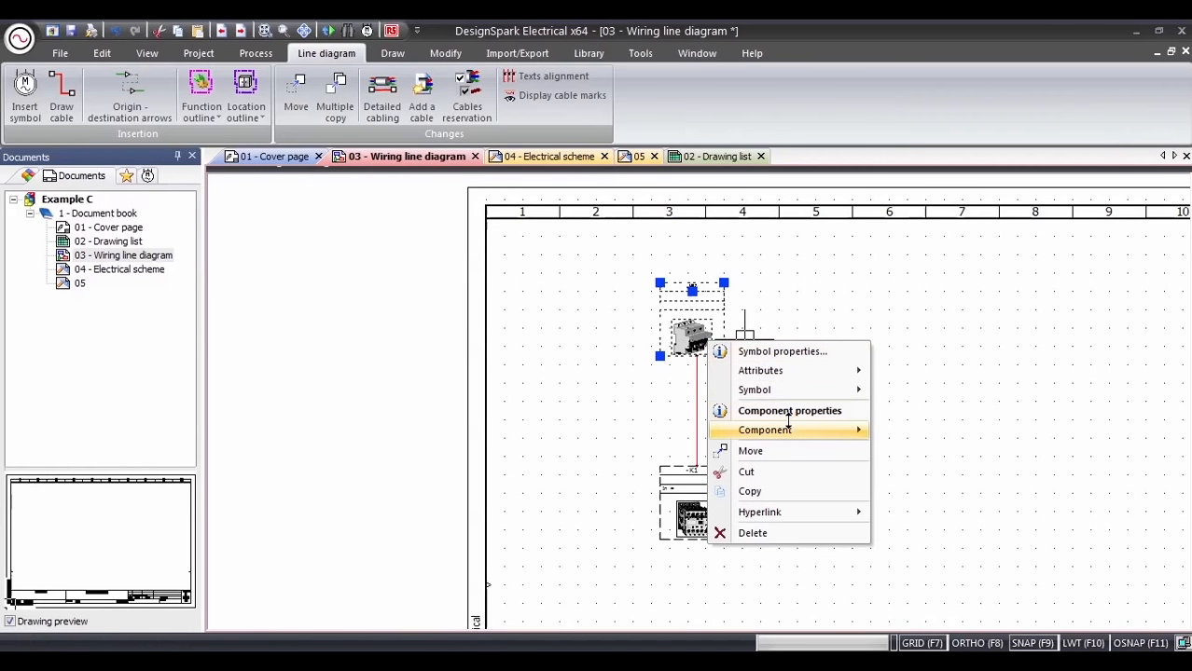
mouse_move(793, 429)
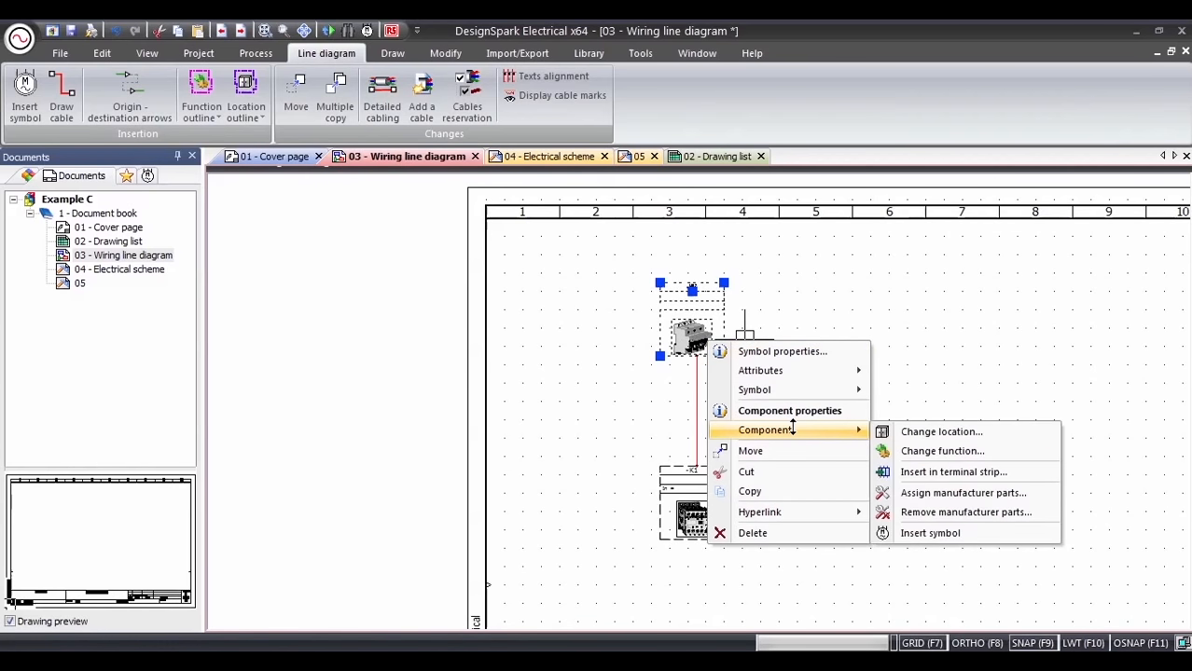
left_click(965, 492)
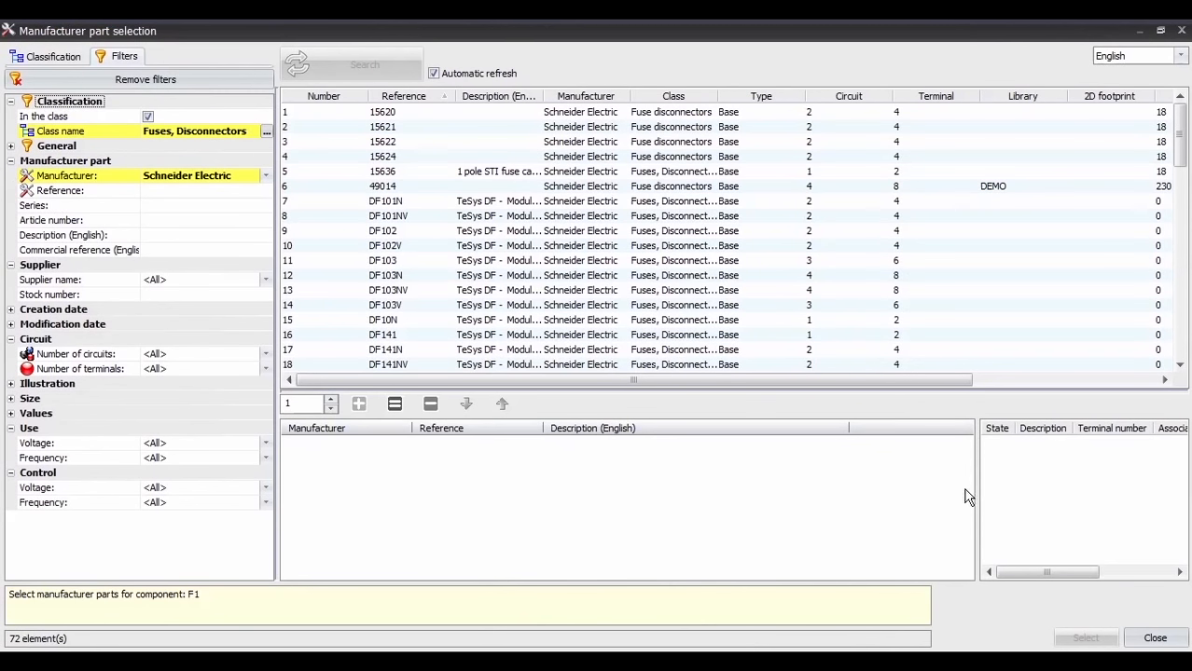
left_click(266, 358)
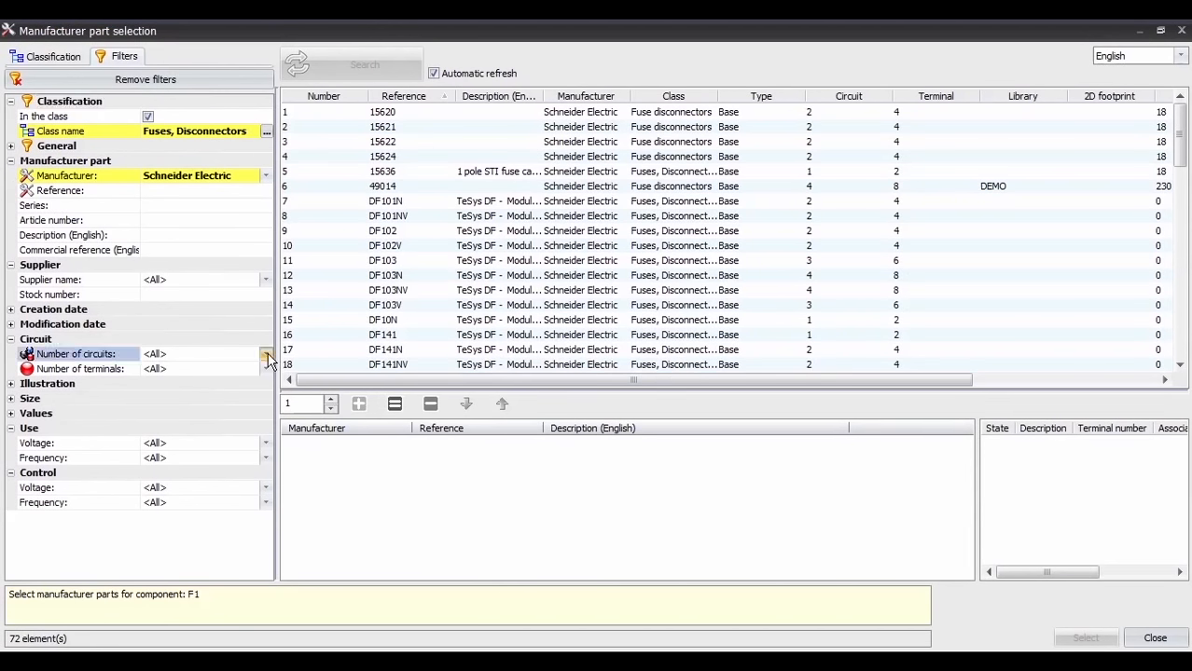
left_click(267, 360)
left_click(218, 414)
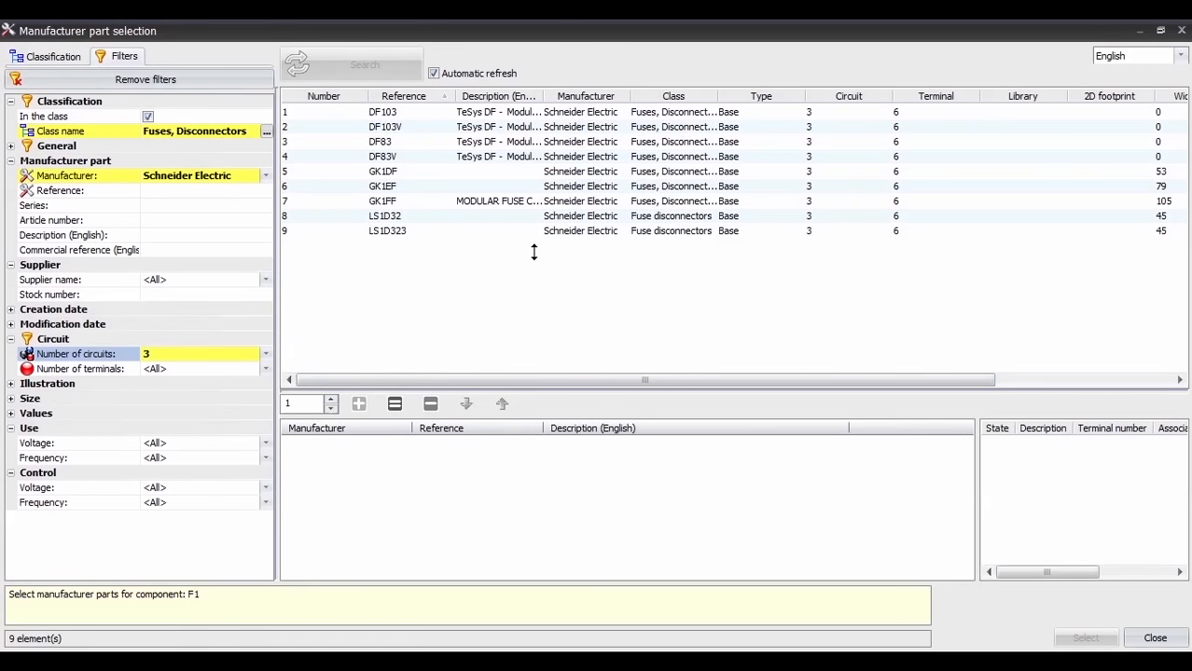
double_click(532, 156)
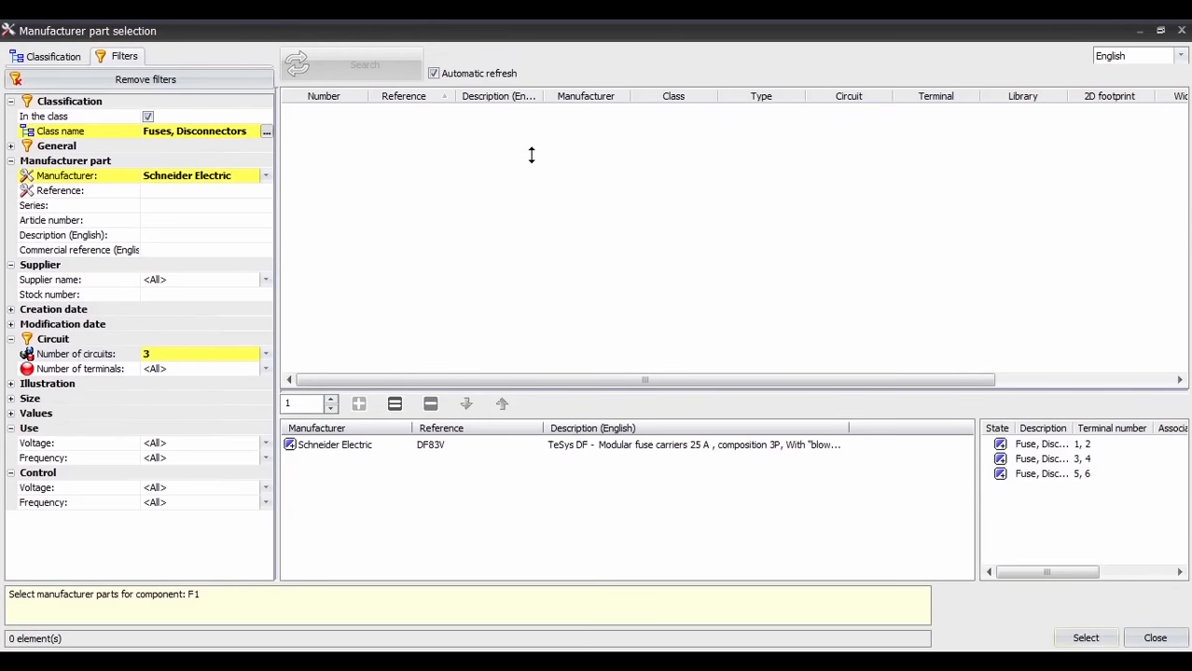
left_click(1083, 639)
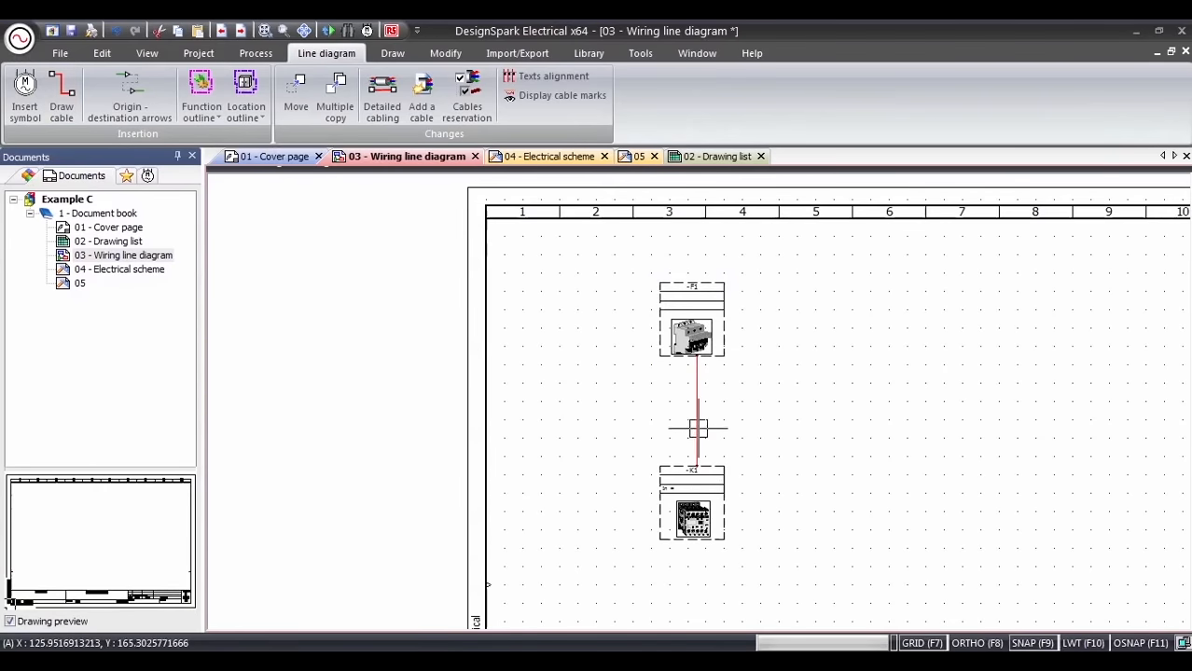
- Add a new MTS 220-RH 3X70 Plomb cable in the F1–K1 cable reservation, filtering the references to 3 conductors
right_click(696, 419)
left_click(786, 466)
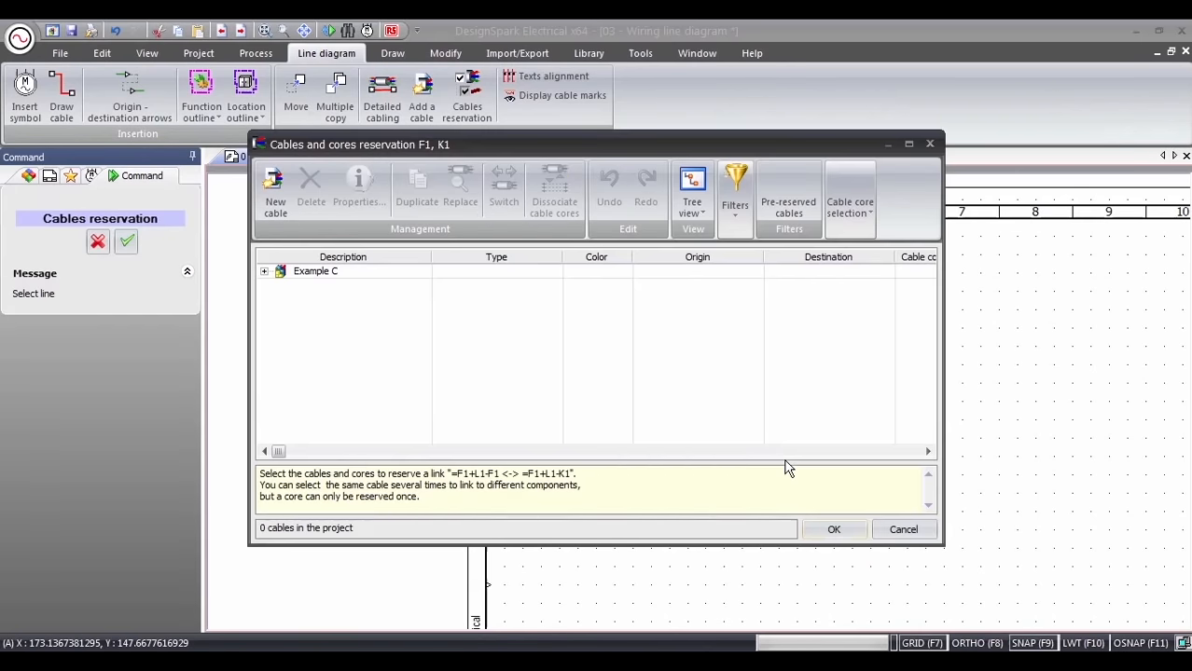
left_click(276, 196)
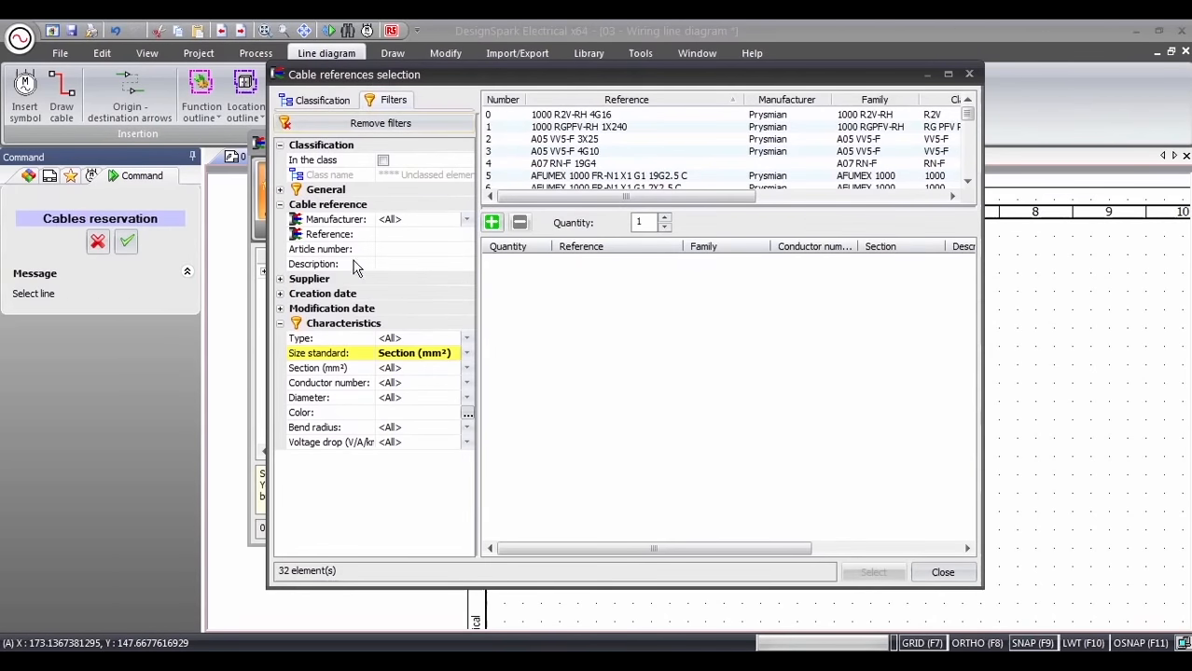
left_click(467, 382)
left_click(435, 438)
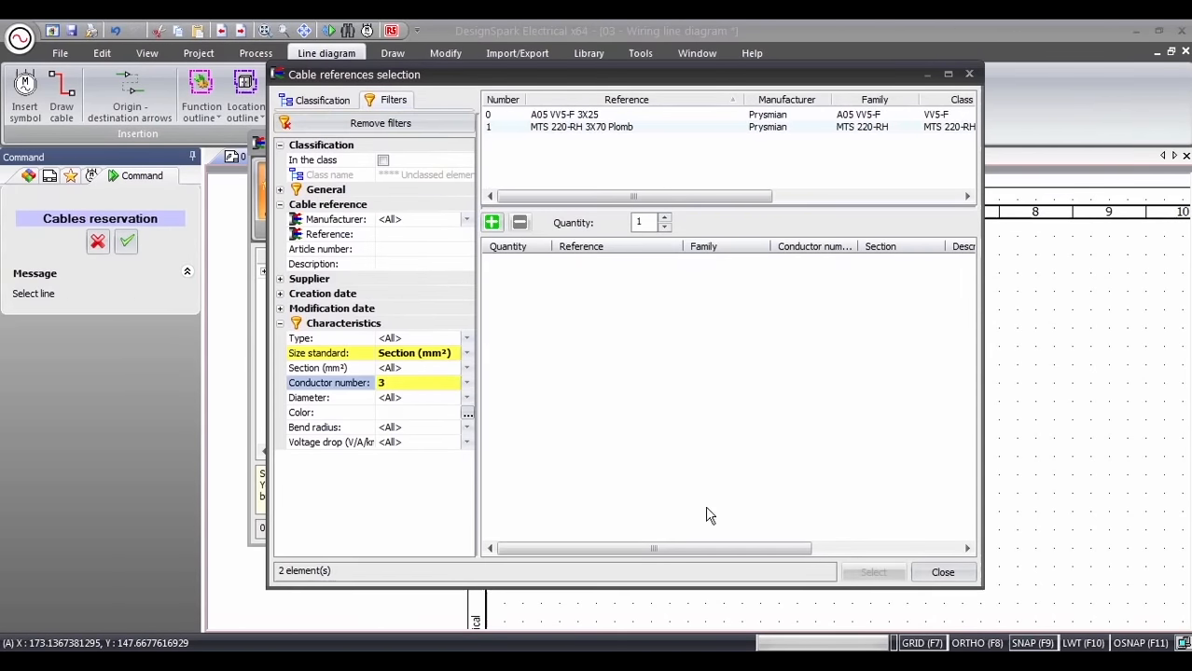
double_click(576, 127)
left_click(873, 572)
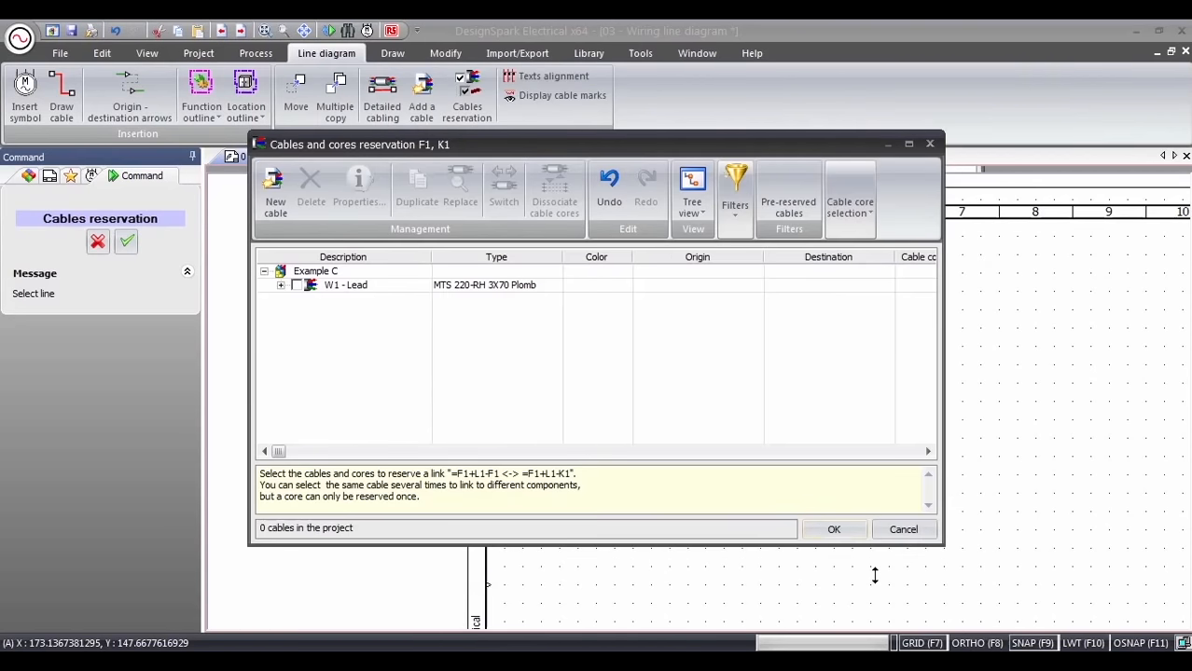
left_click(835, 530)
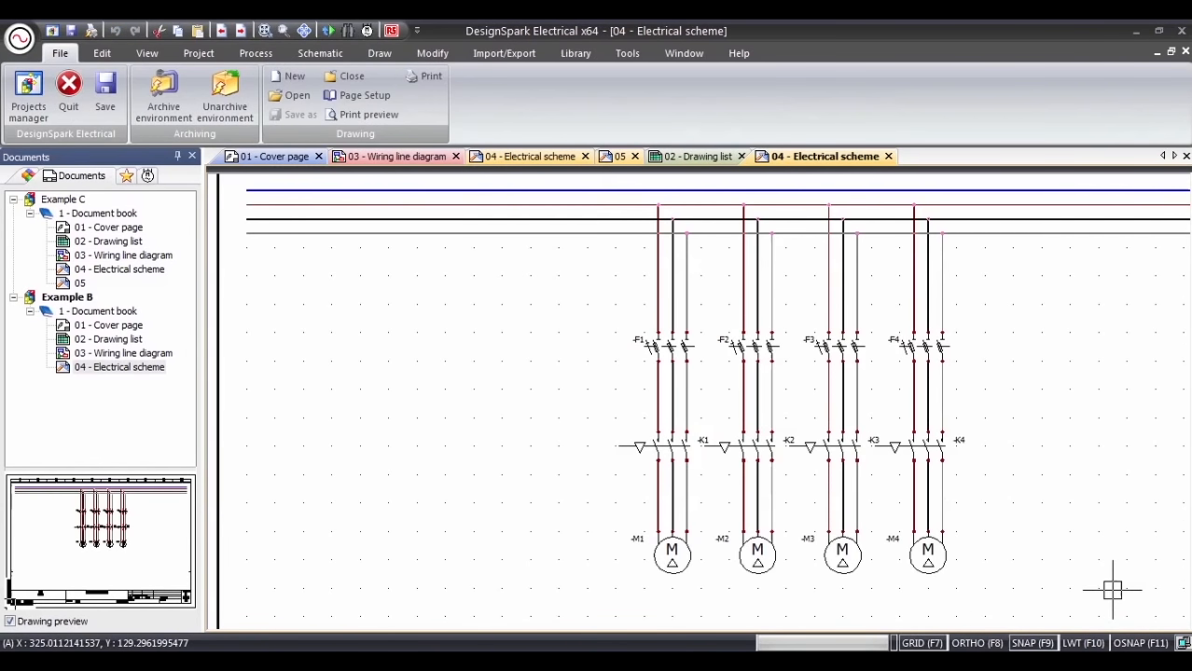
- Copy the M3 and M4 motor circuits in Example B's electrical scheme and paste them beyond the M4 circuit
left_click_drag(796, 306, 990, 611)
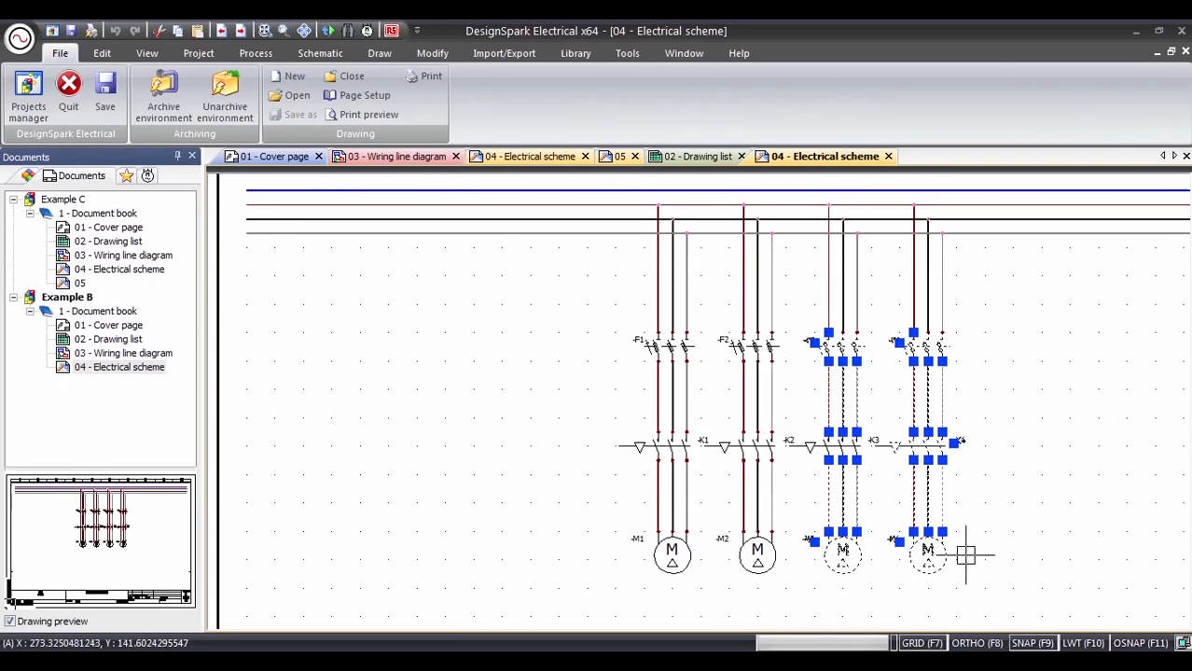
right_click(924, 503)
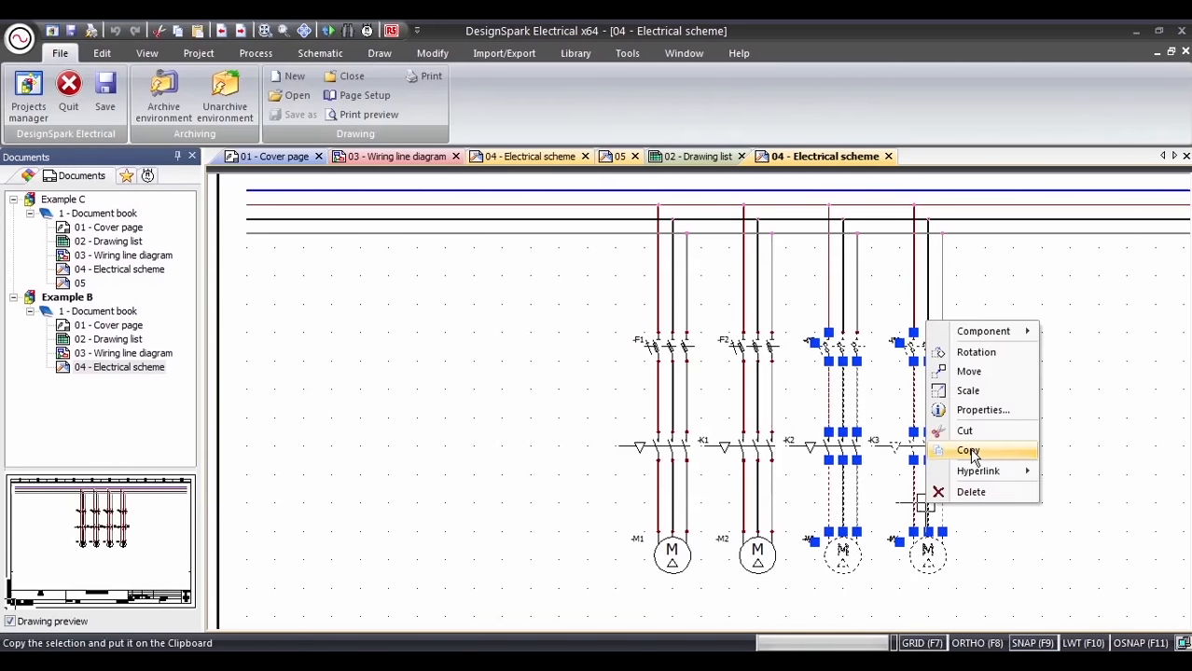
left_click(972, 448)
right_click(1025, 473)
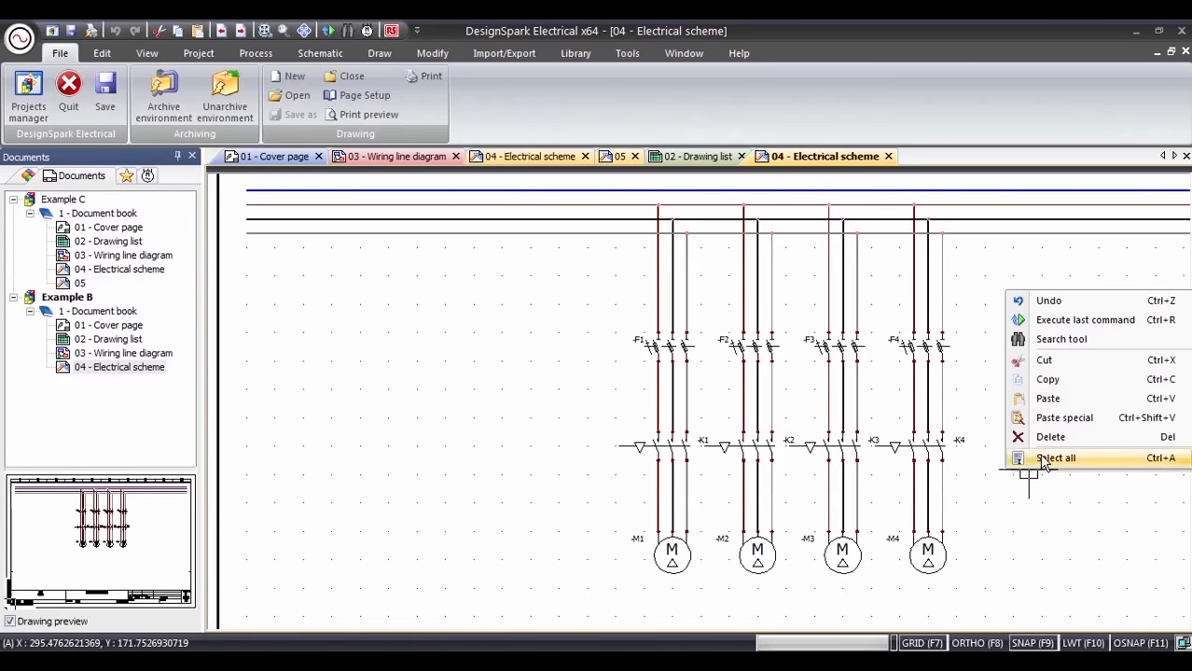
left_click(1049, 399)
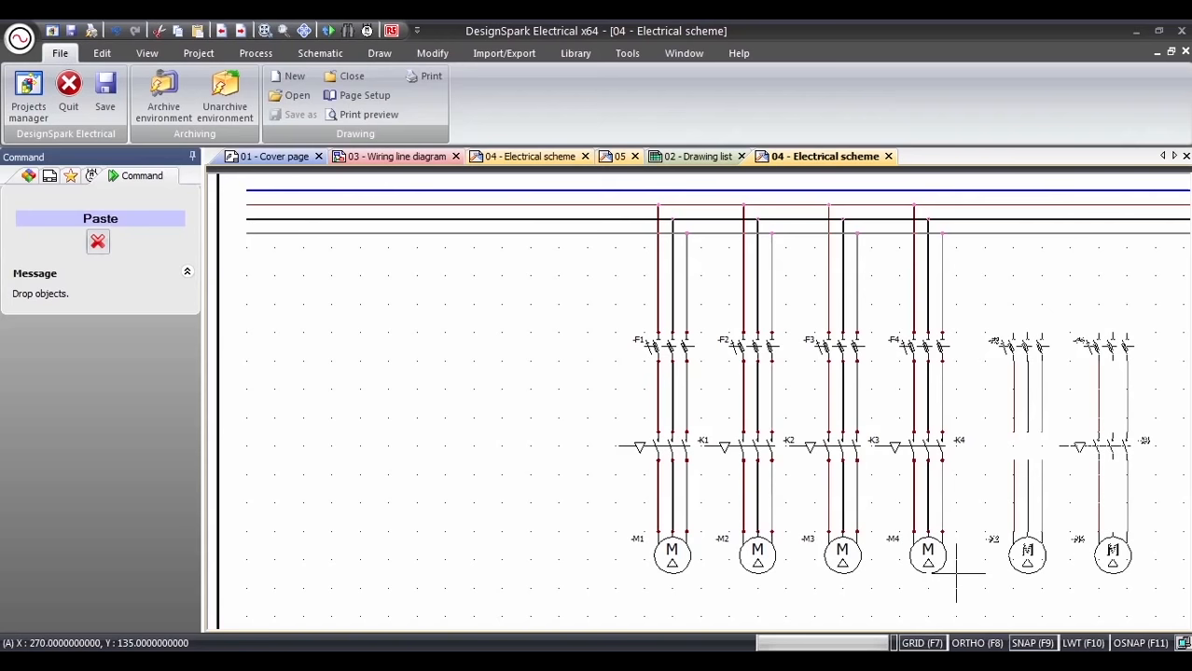
left_click(956, 574)
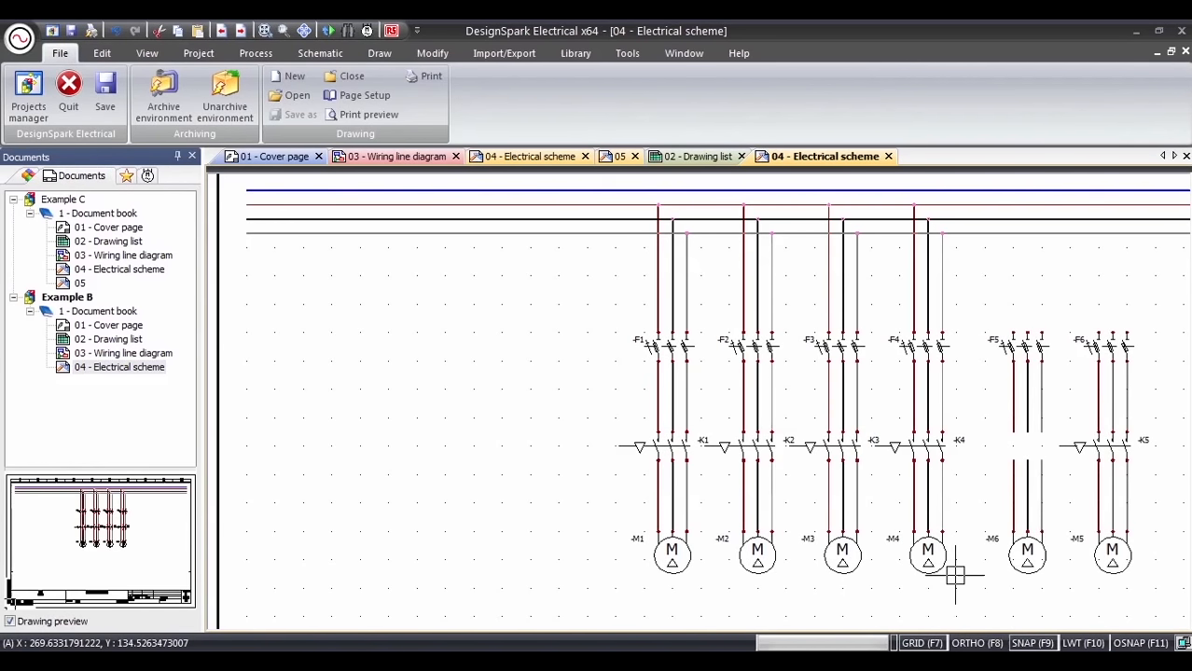
- Insert the four-motor macro from the Motor command group in the free area before the M1 circuit, keeping the default paste options
left_click(128, 180)
left_click(102, 297)
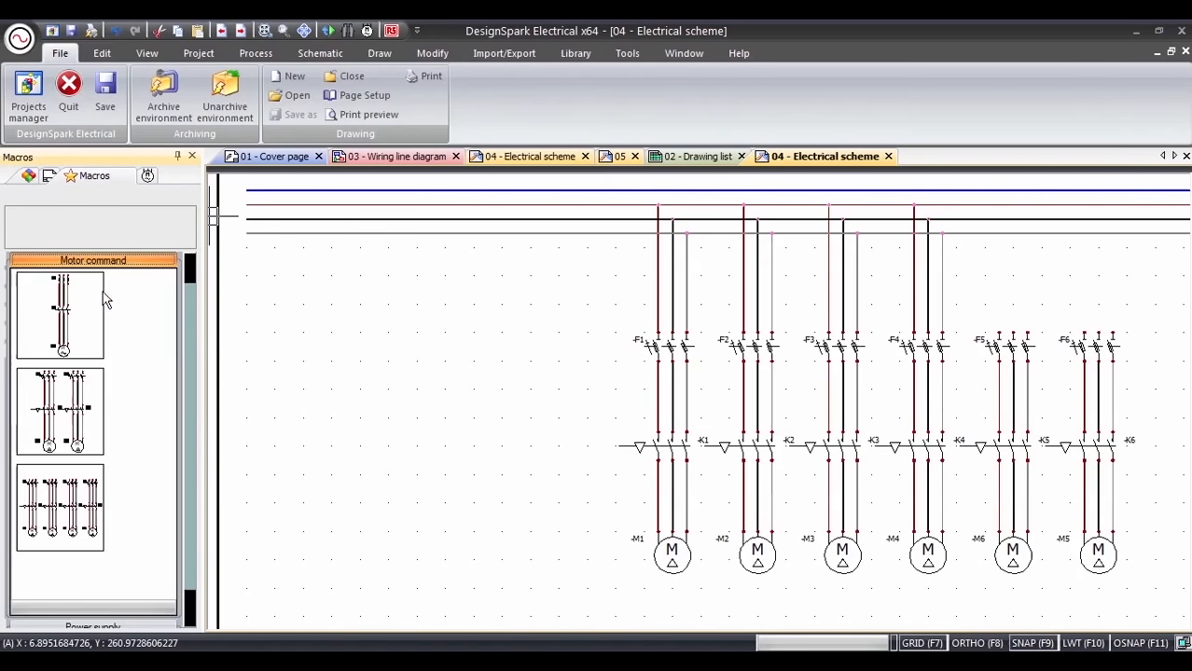
double_click(70, 524)
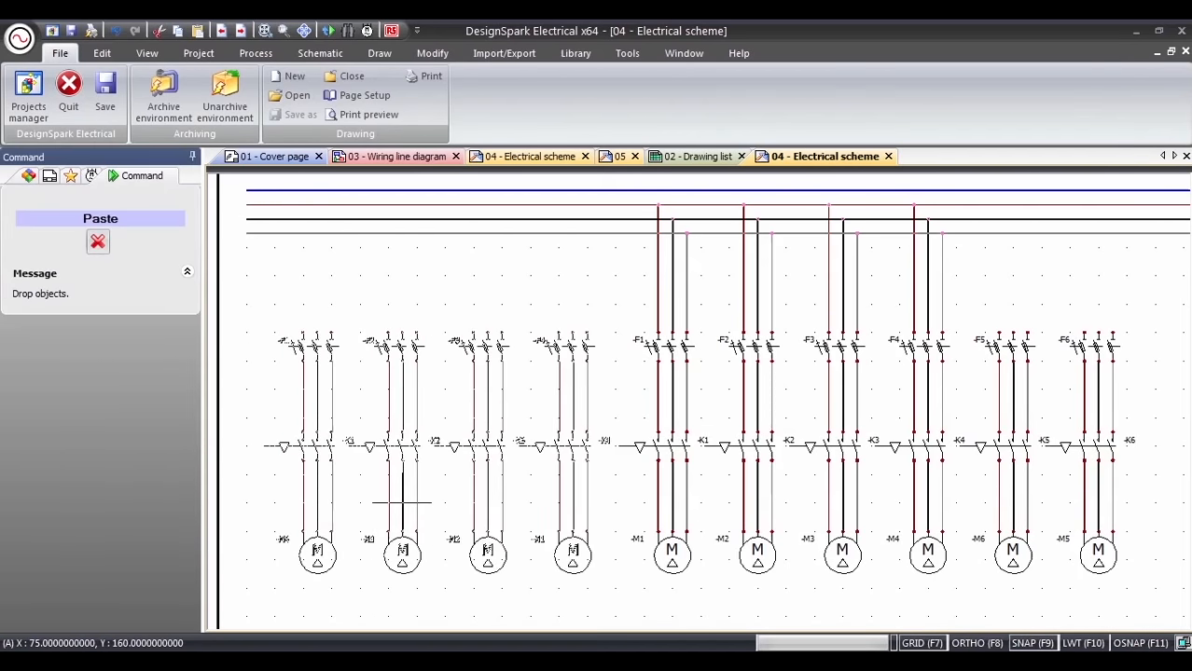
left_click(417, 502)
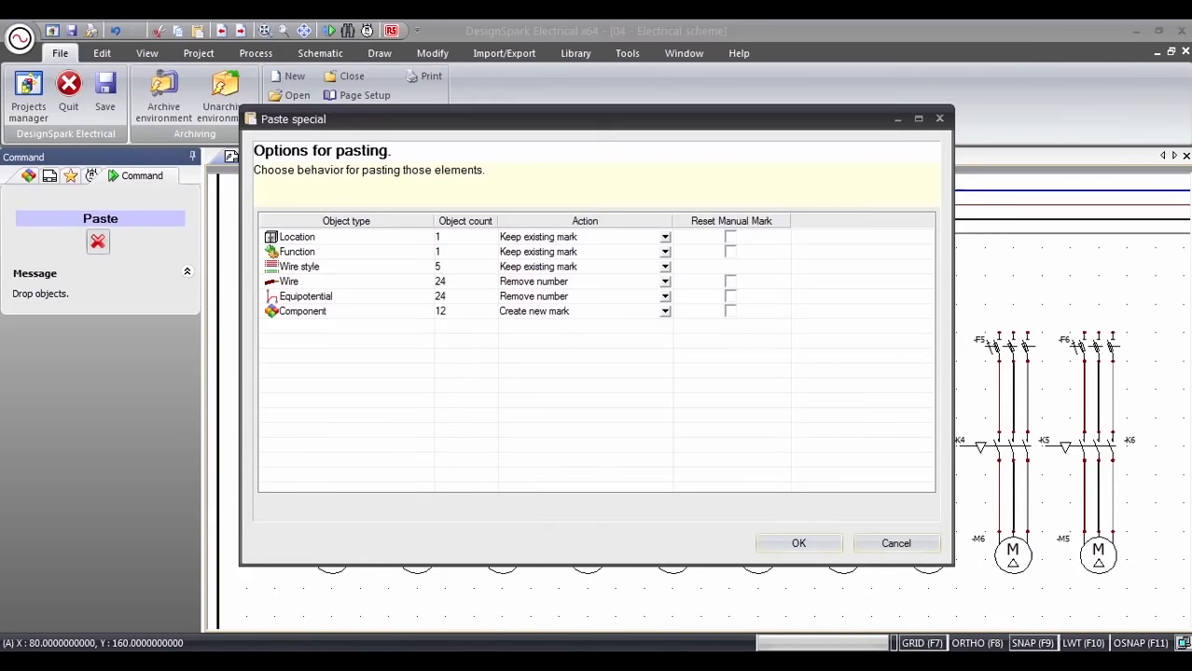
left_click(799, 542)
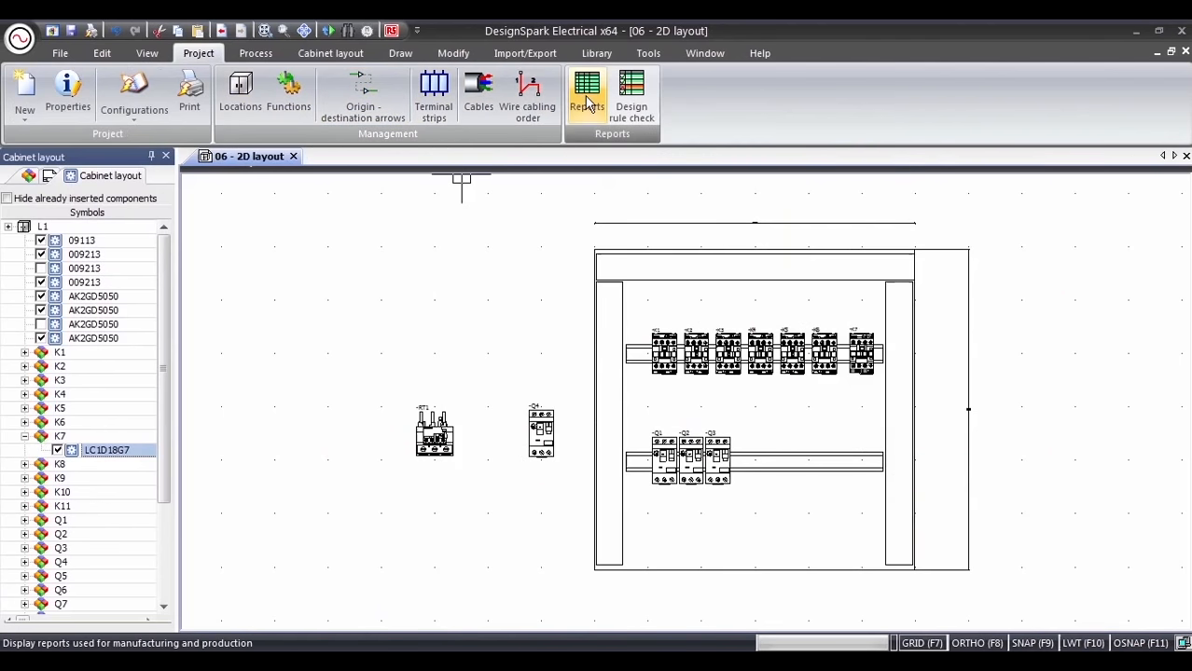
- Examine Example A's bill of materials grouped by manufacturer in the report manager, resizing the Mark, Description and Manufacturer columns to read the entries
left_click(587, 101)
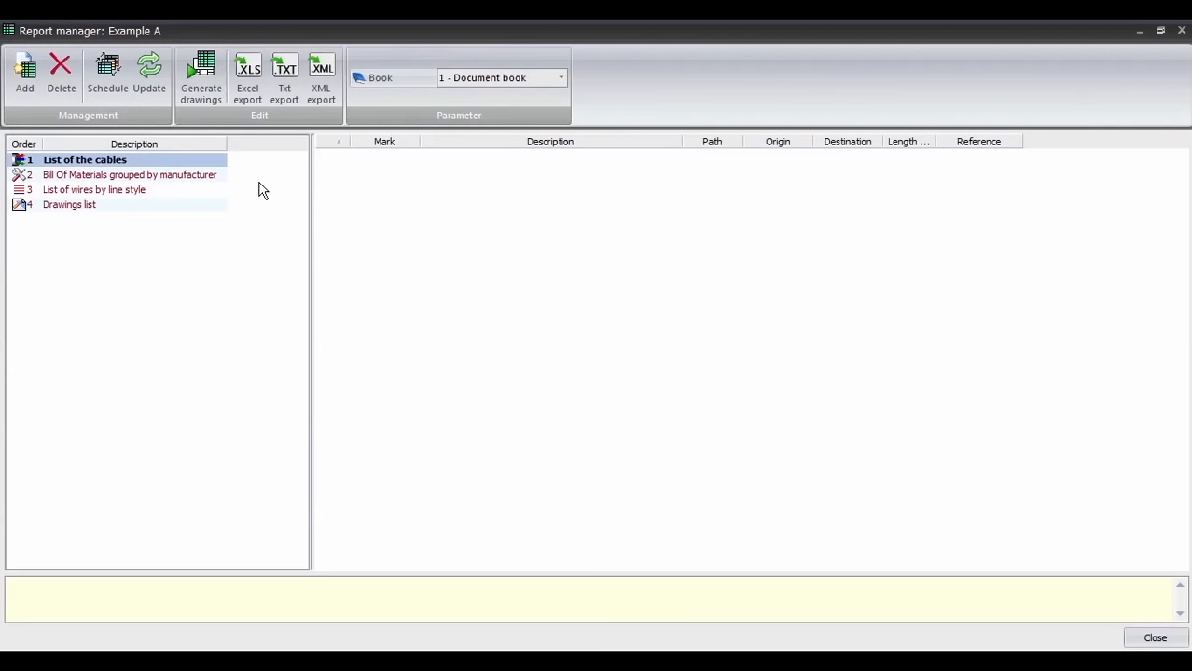
left_click(161, 177)
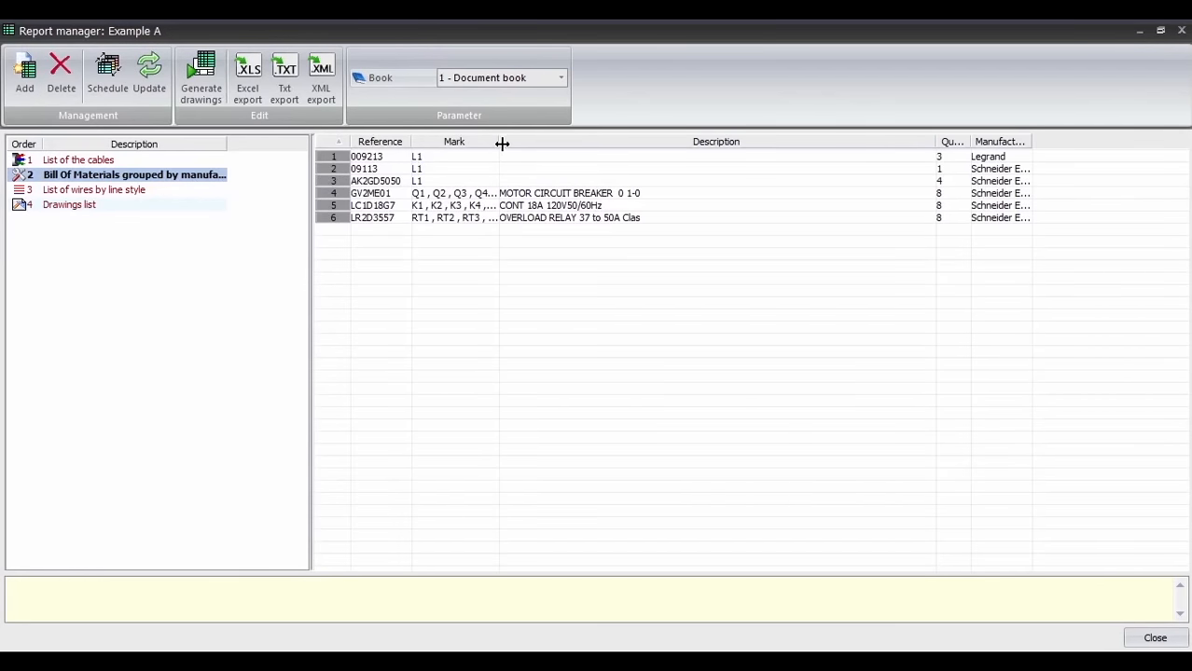
left_click_drag(499, 142, 628, 142)
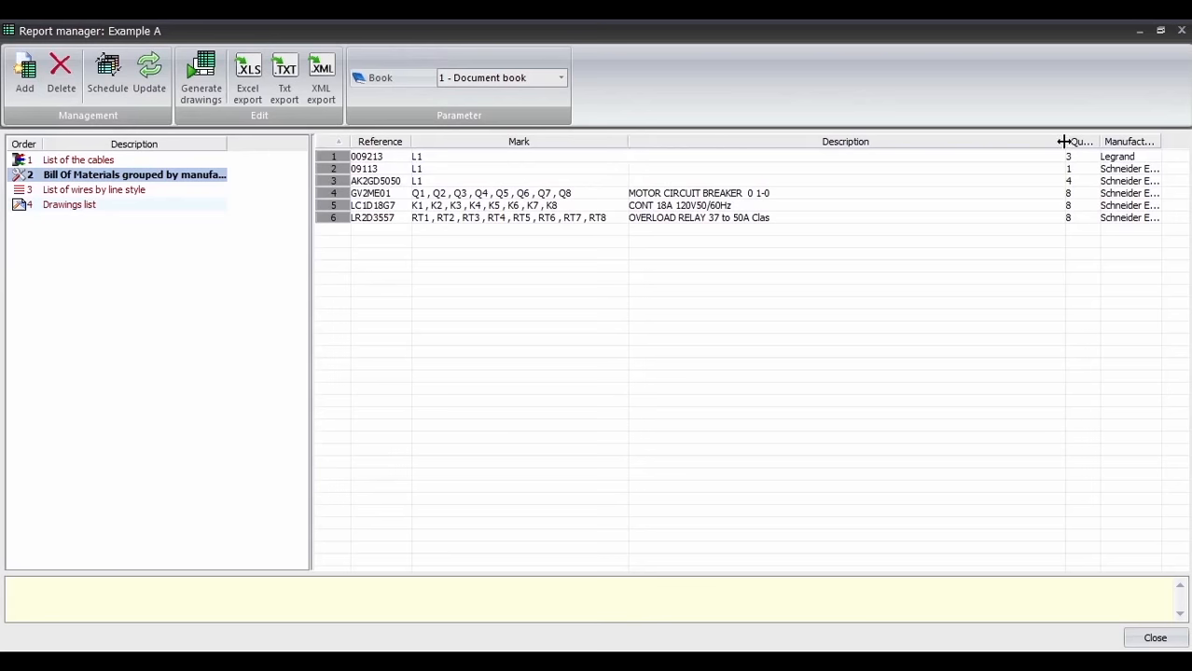
left_click_drag(1063, 141, 884, 143)
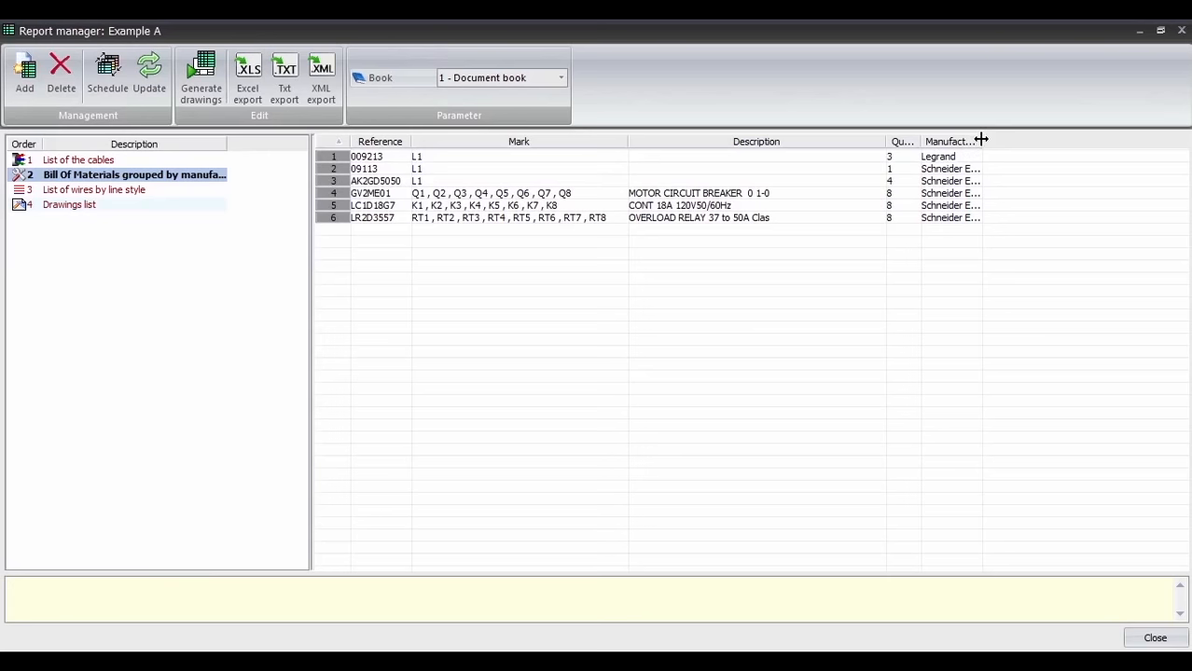
left_click_drag(981, 142, 1035, 147)
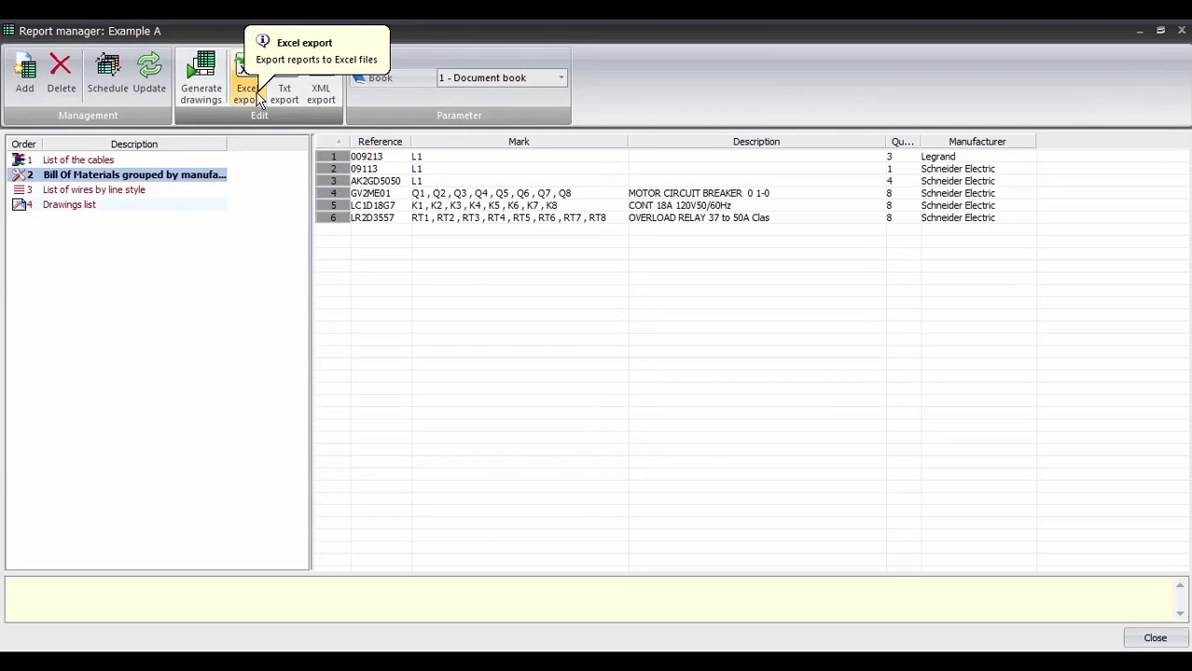
left_click(1182, 31)
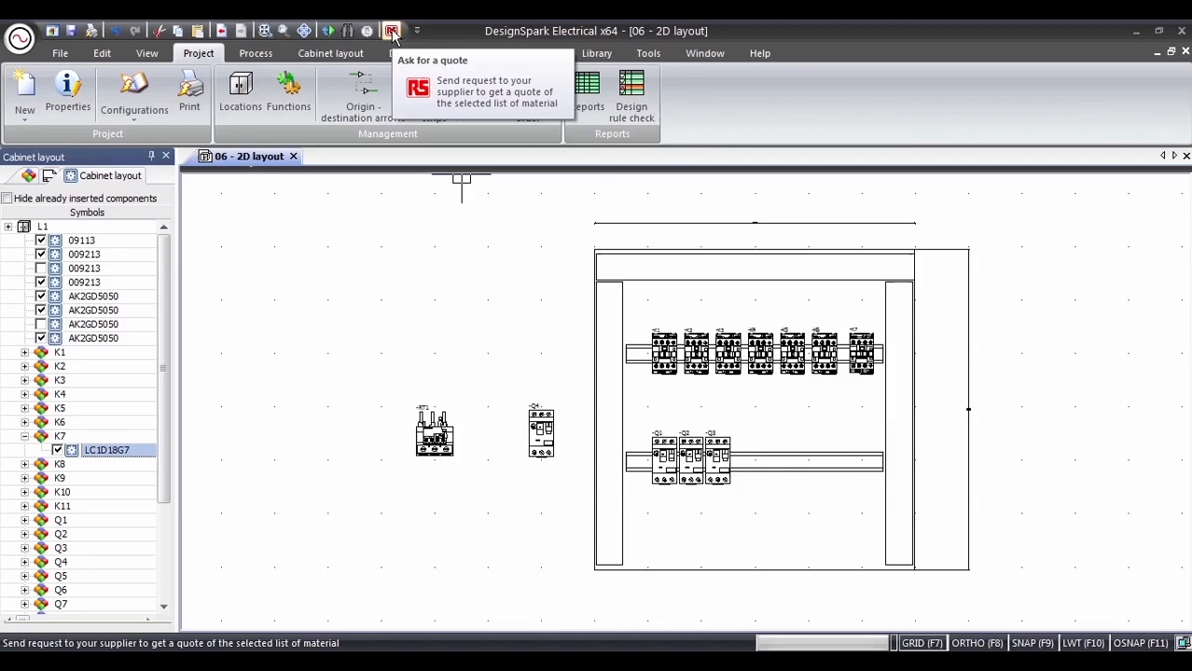
- Request a supplier quote for Example A's material list and review the initial part matches on the RS Components site
left_click(391, 31)
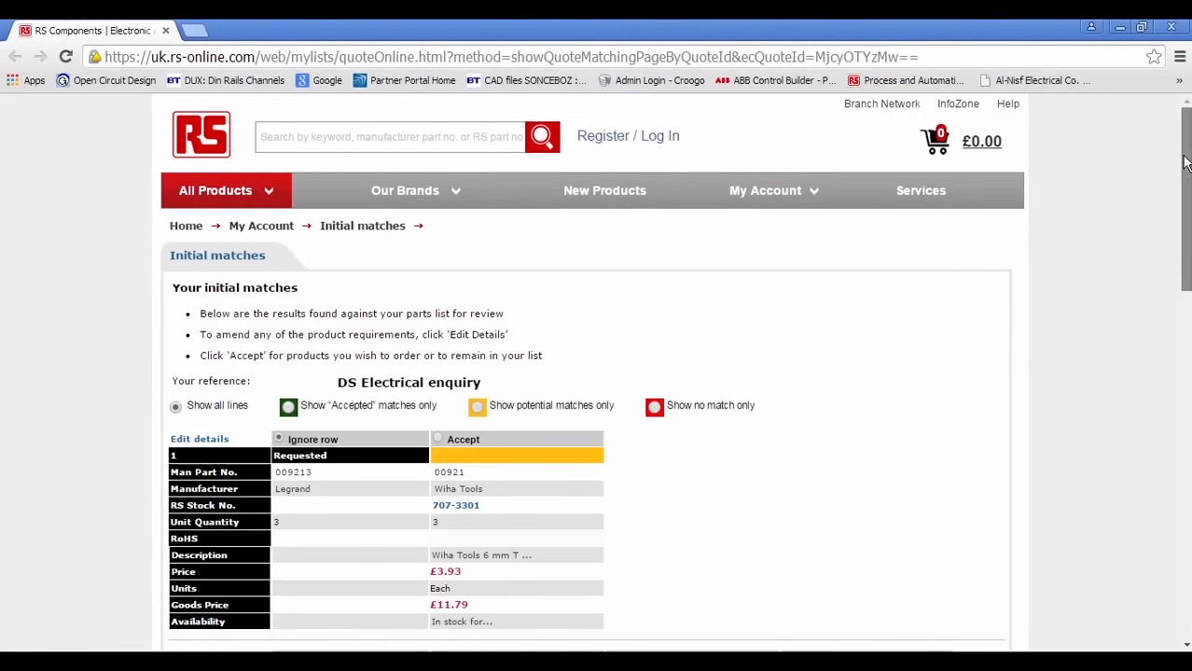
scroll(1184, 163, "down", 7)
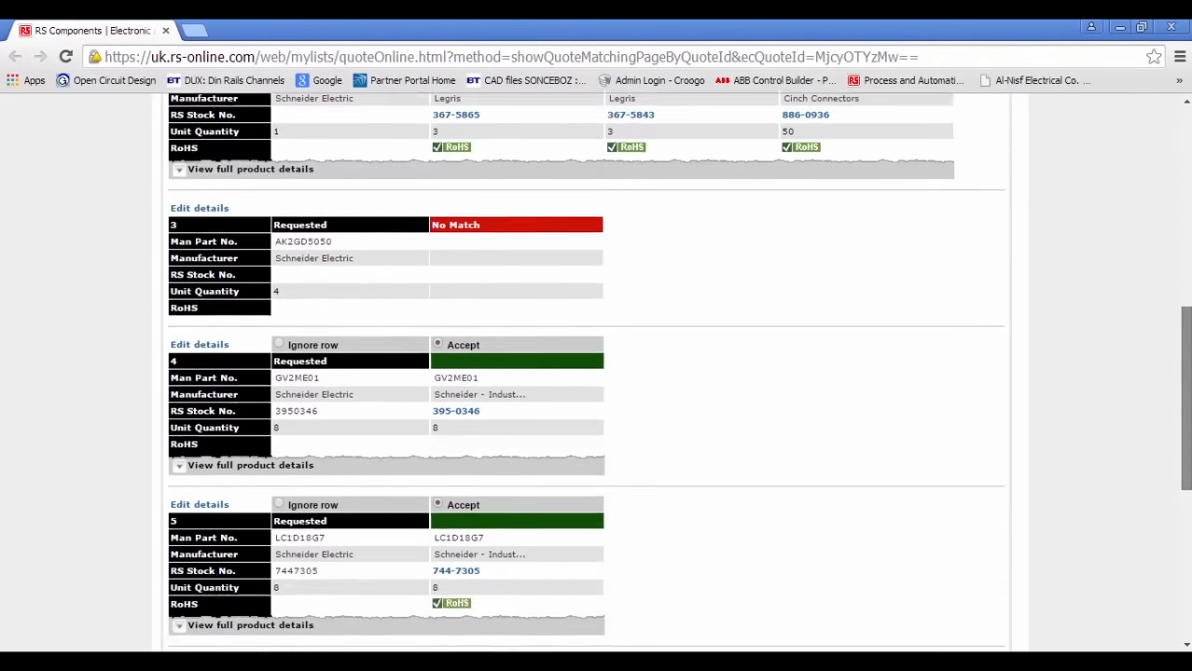
scroll(597, 373, "down", 3)
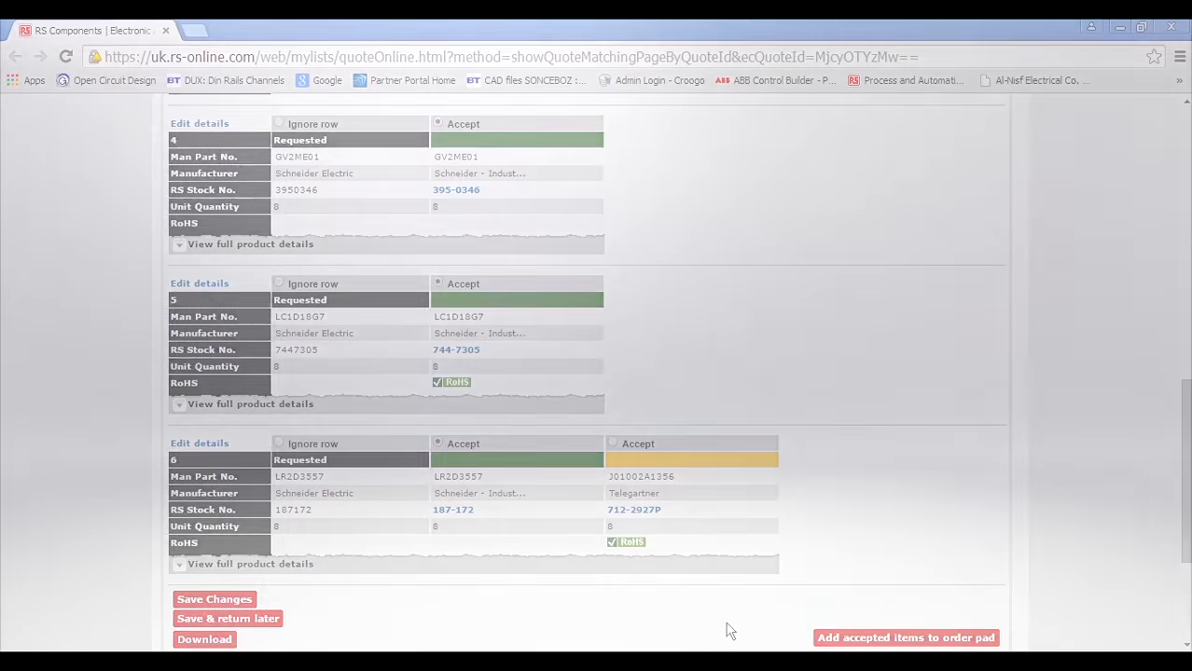